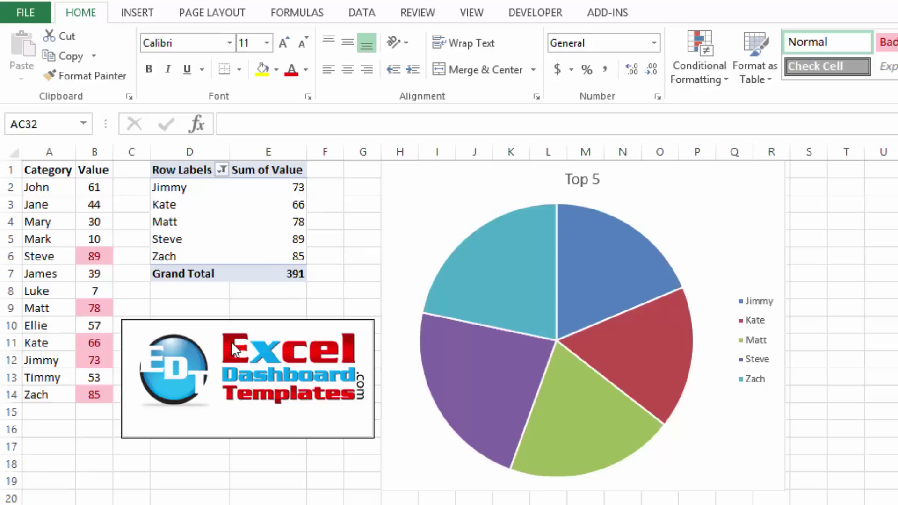
Step: Inspect the existing pivot table and pie chart by selecting their row labels and chart area
click(354, 288)
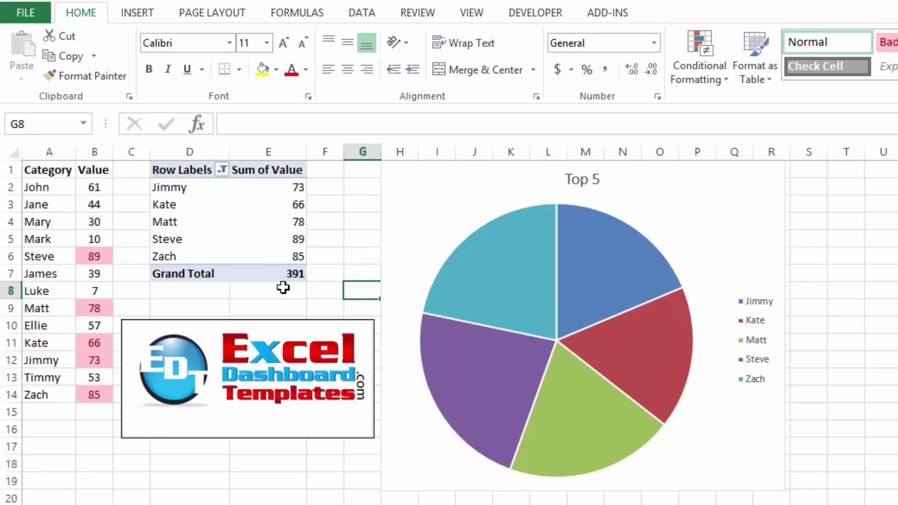
click(213, 215)
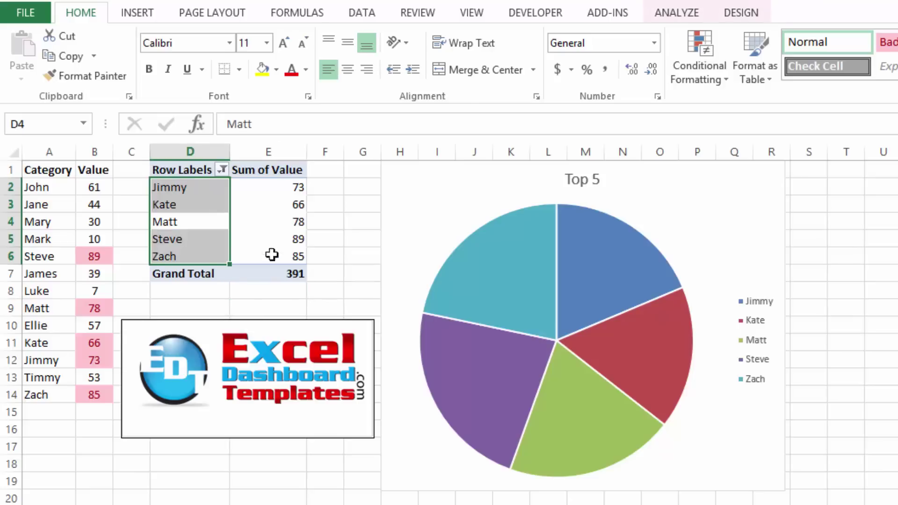
click(450, 219)
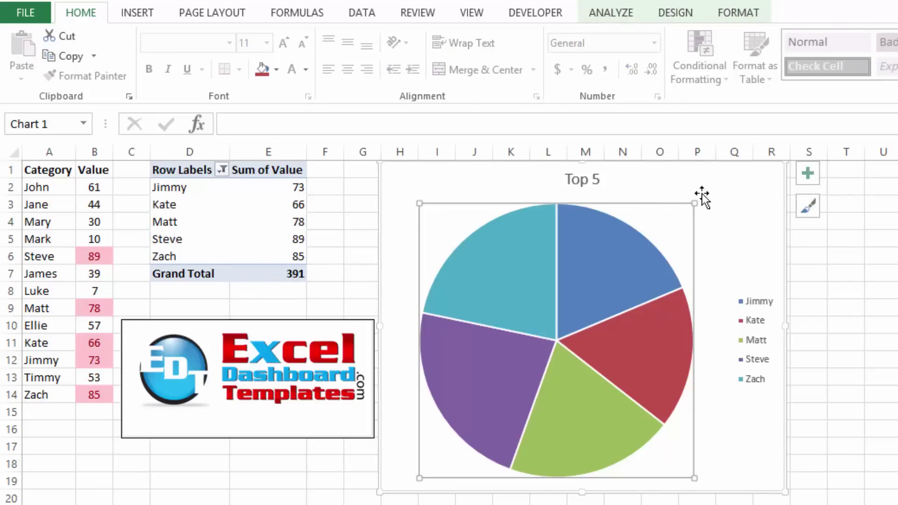
click(632, 192)
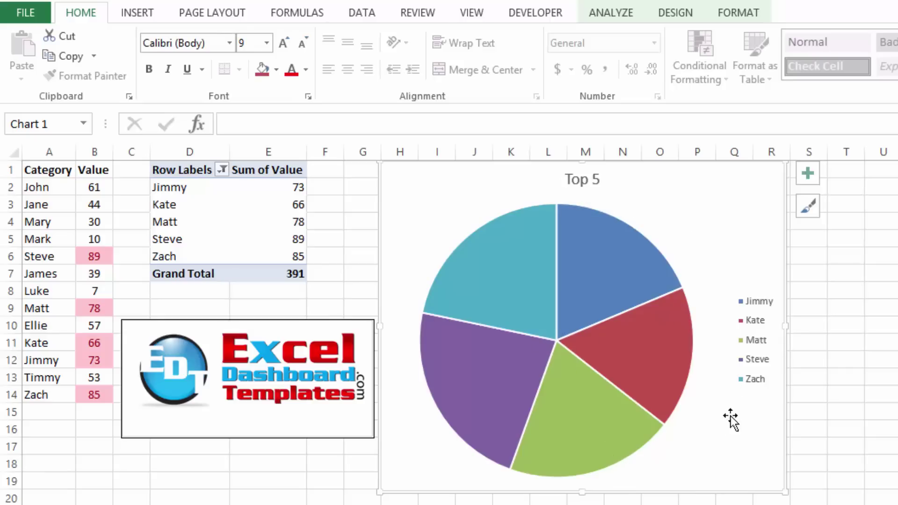
mouse_move(598, 337)
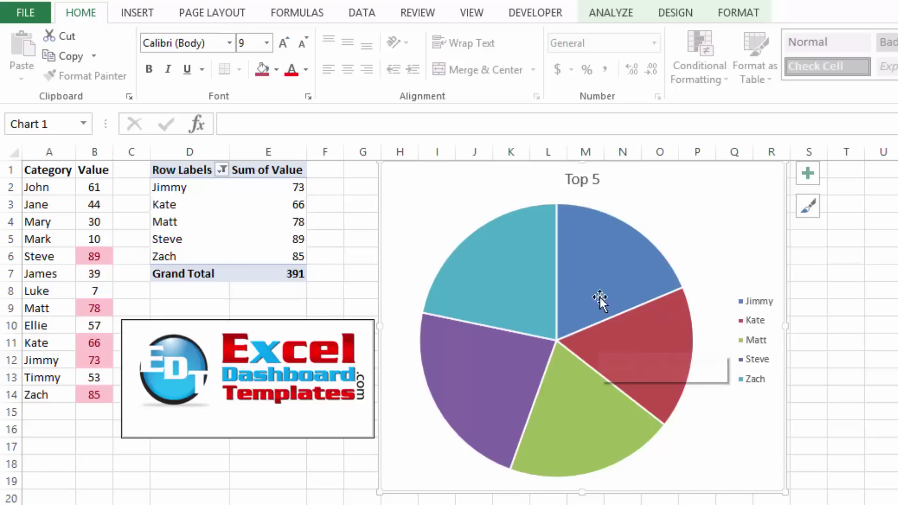
mouse_move(556, 307)
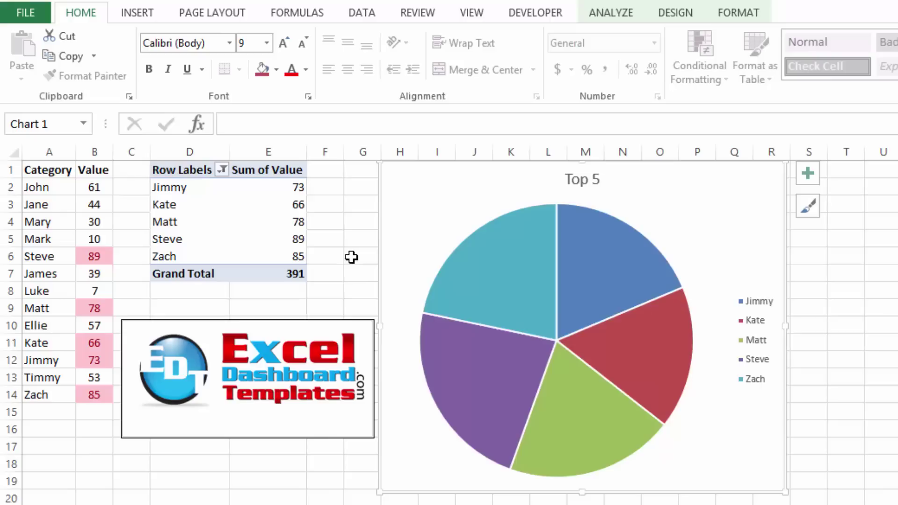
click(263, 228)
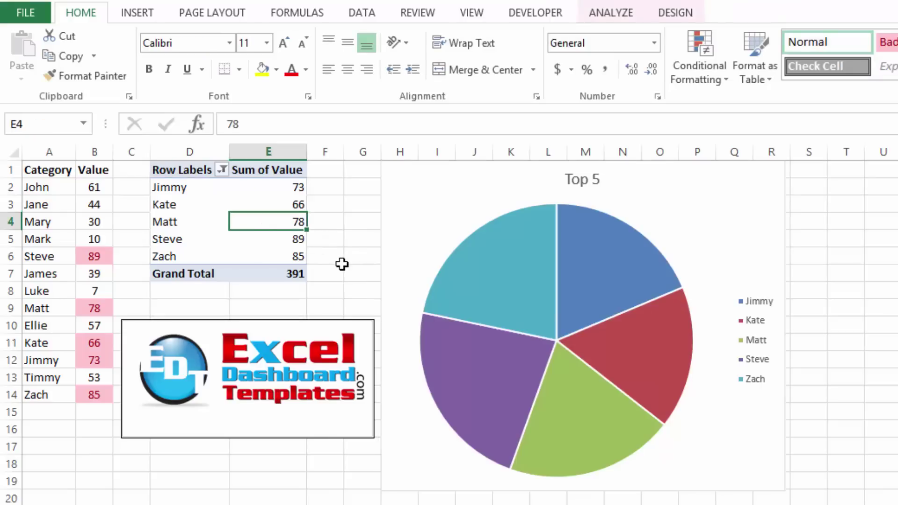
click(339, 287)
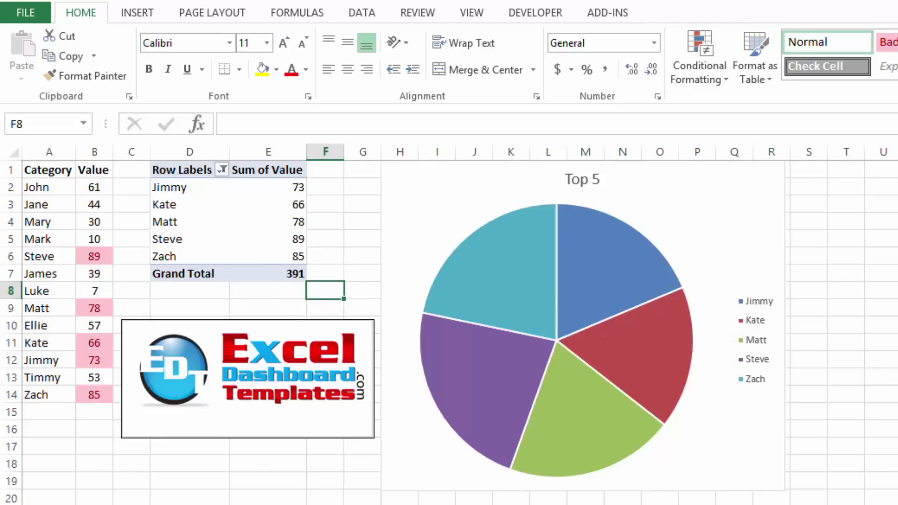
Step: Enter 99 as John's value in B2, then Refresh All from the Data tab
click(90, 189)
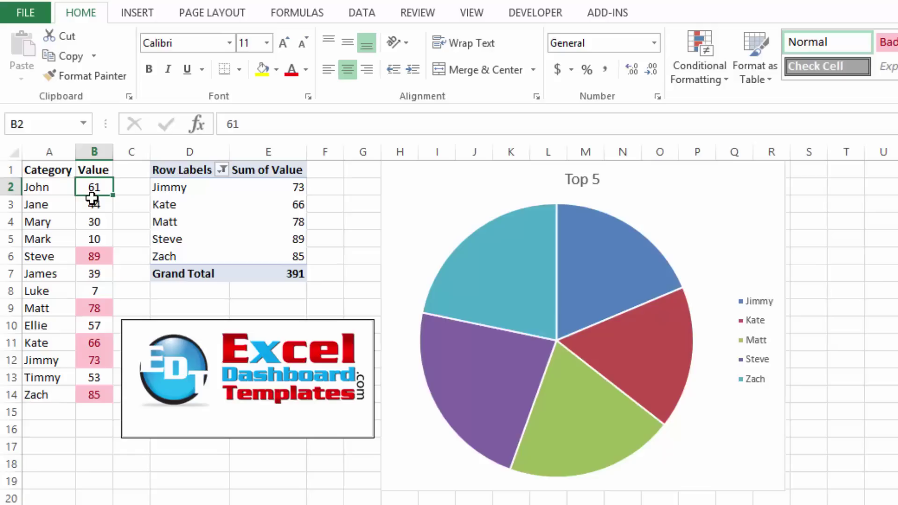
text(99)
click(127, 223)
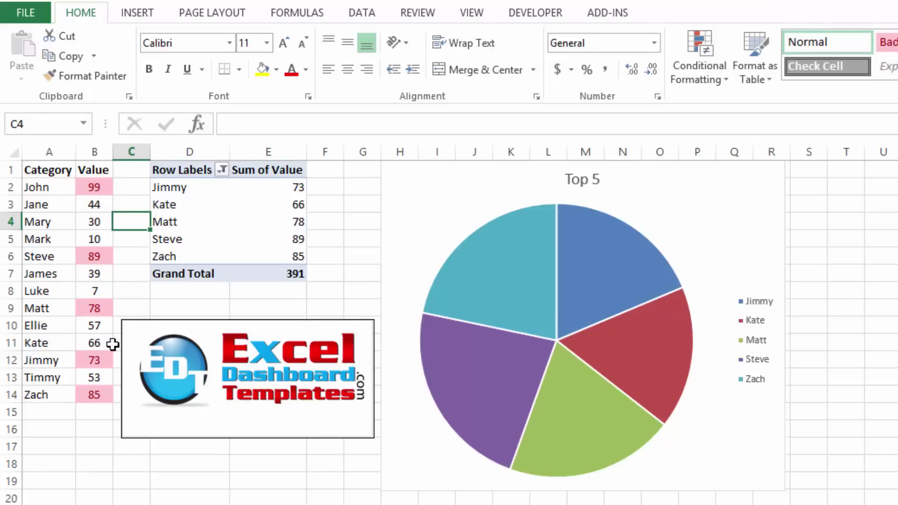
click(355, 15)
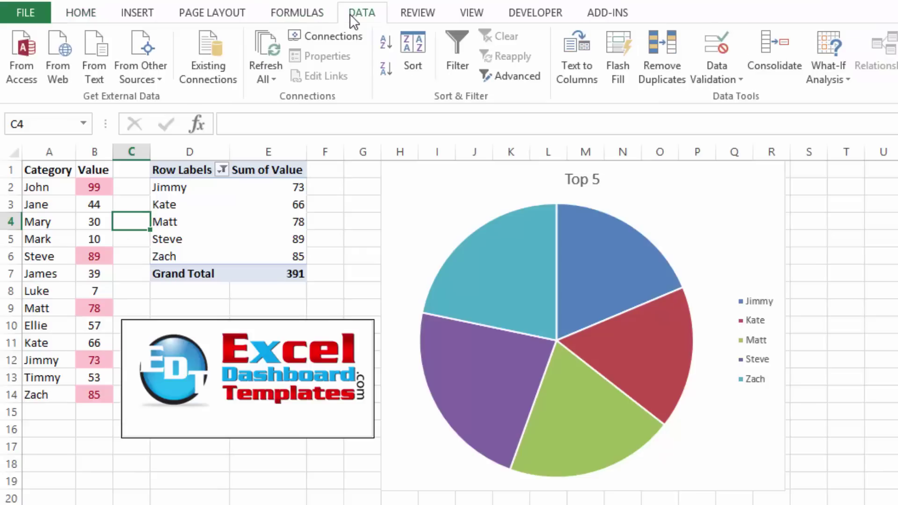
click(267, 38)
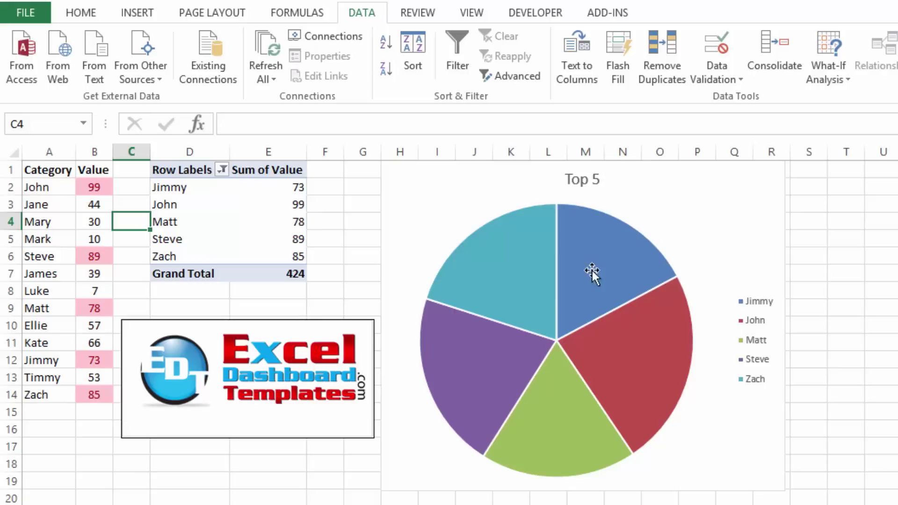
mouse_move(652, 345)
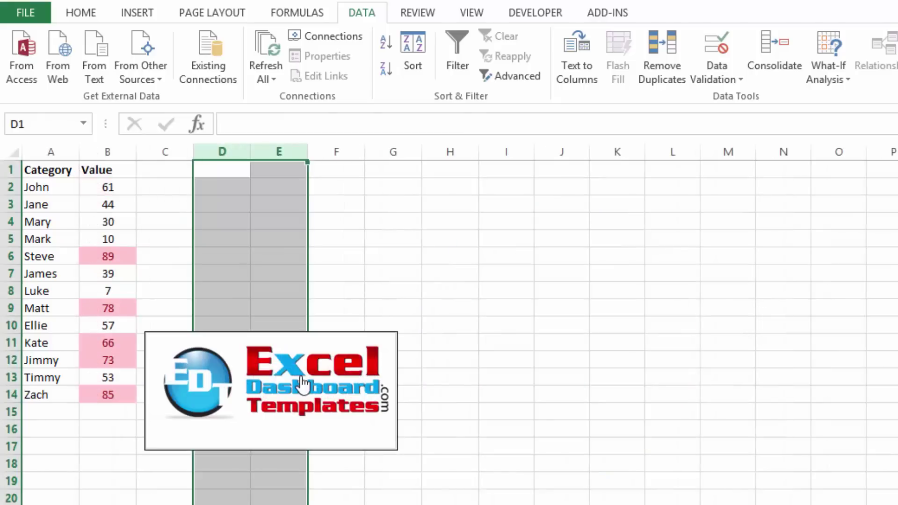
Step: Select the Category and Value data in A1:B14
click(406, 287)
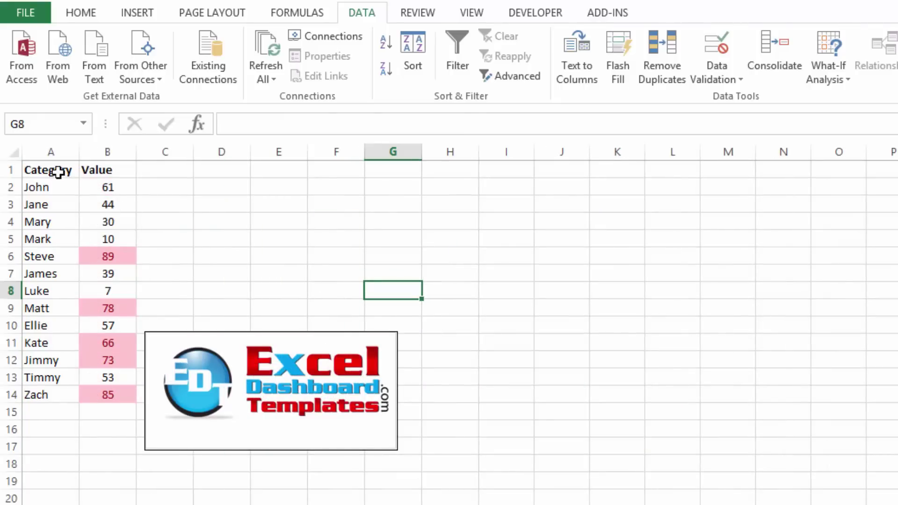
drag(57, 173, 90, 411)
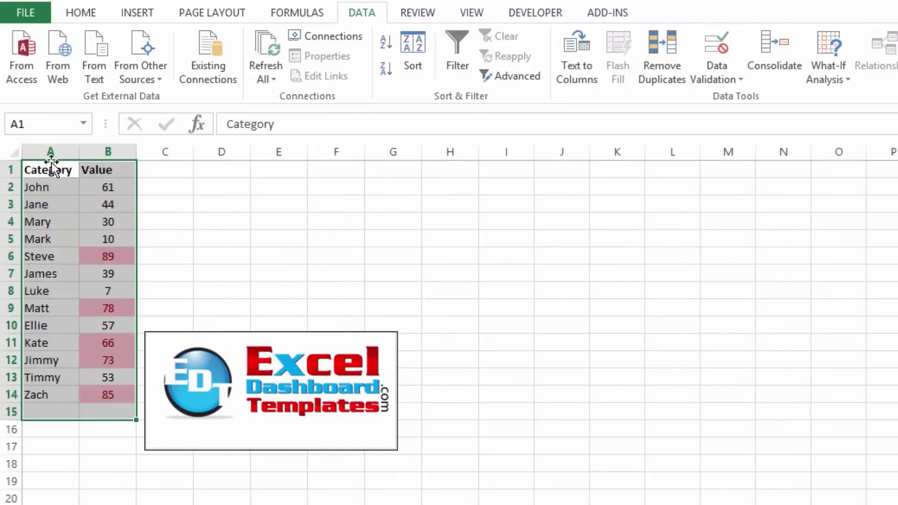
drag(54, 169, 104, 395)
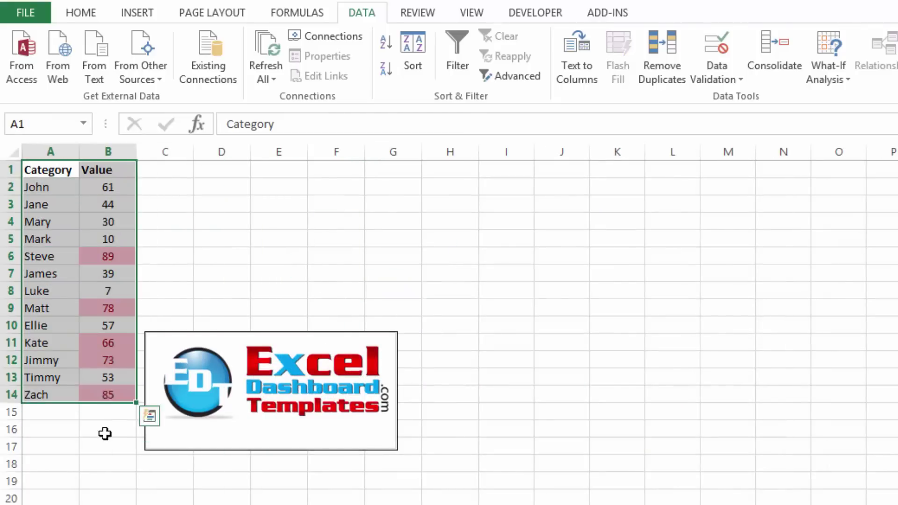
click(101, 463)
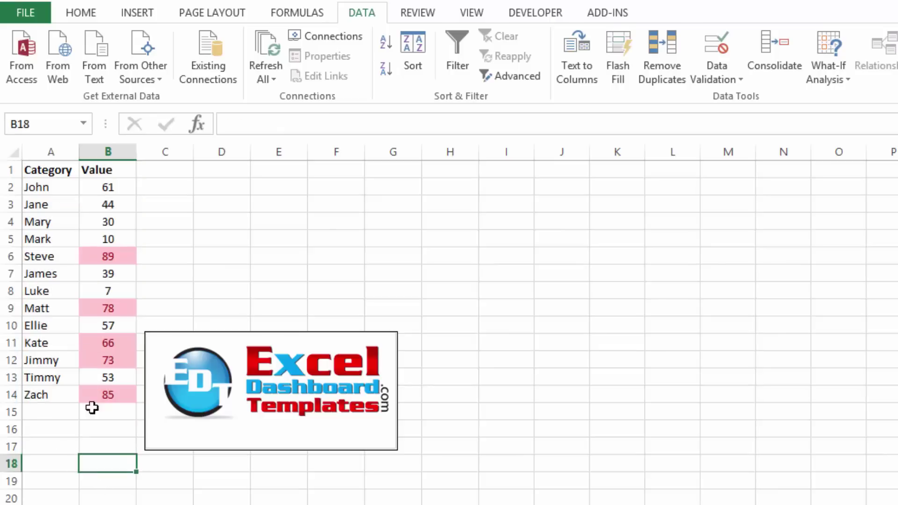
click(55, 170)
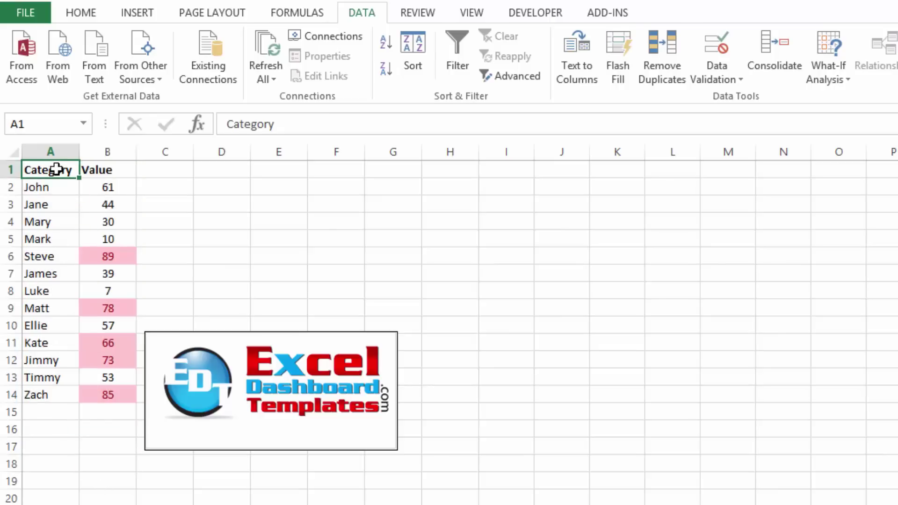
drag(60, 169, 80, 394)
Step: Insert a PivotTable from that range on the existing worksheet at cell D1
click(138, 13)
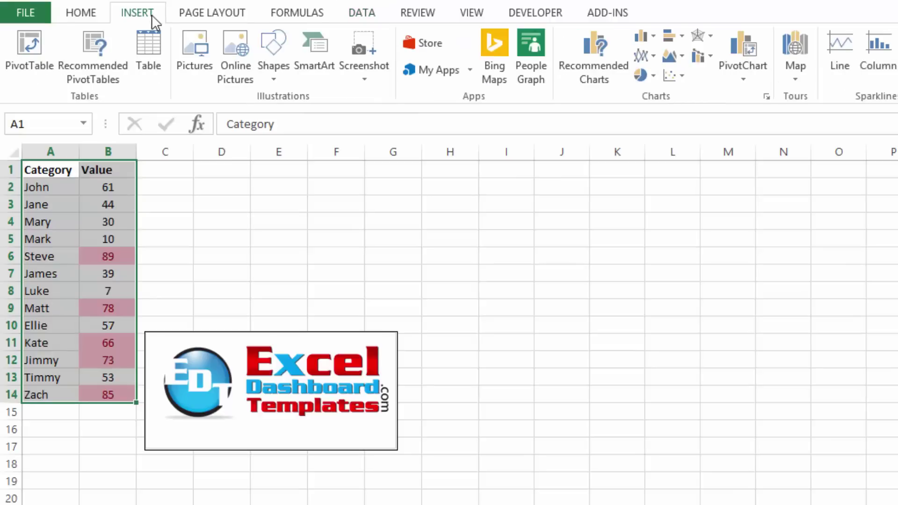
click(32, 44)
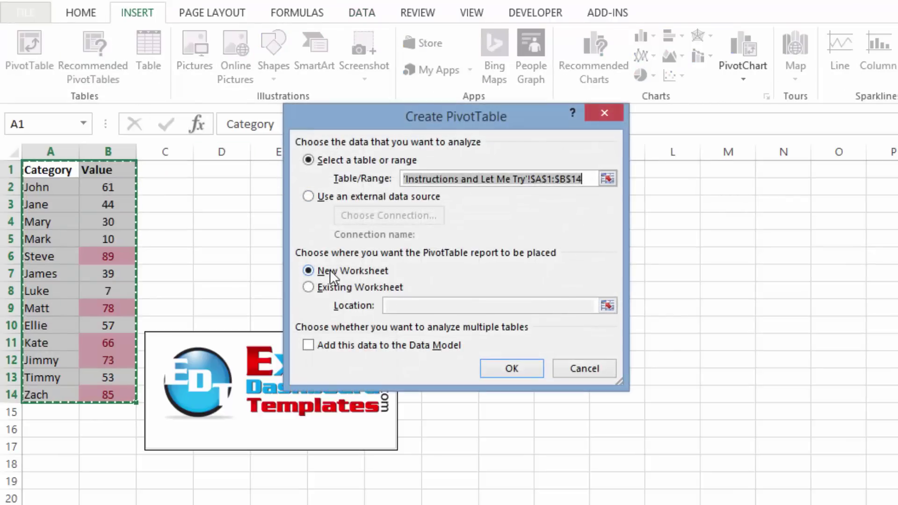
click(328, 288)
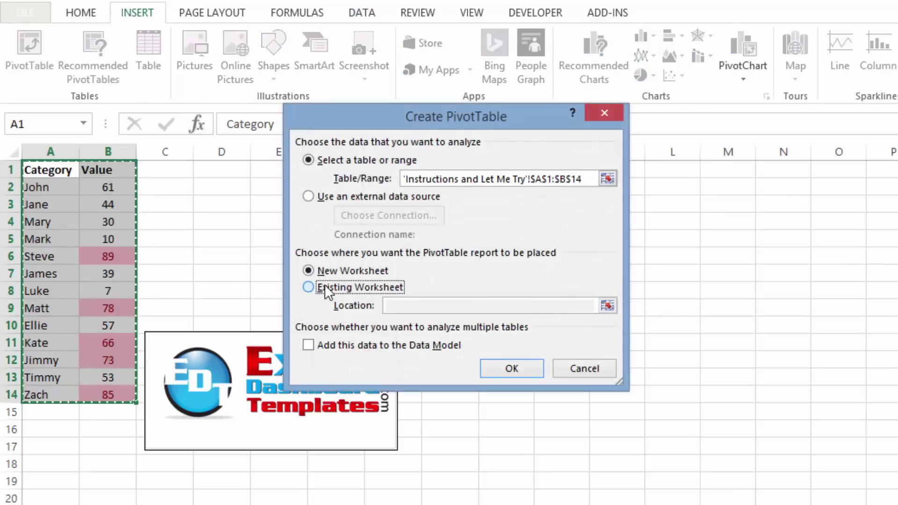
click(219, 168)
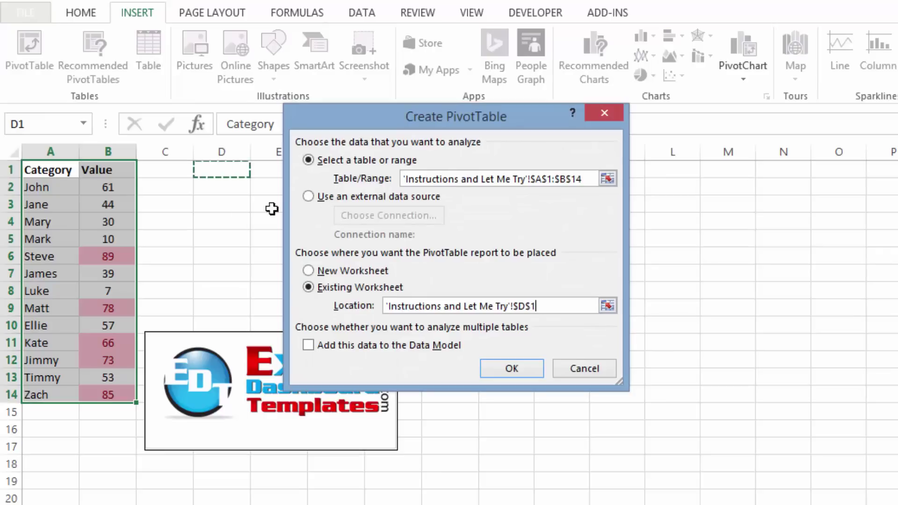
click(500, 368)
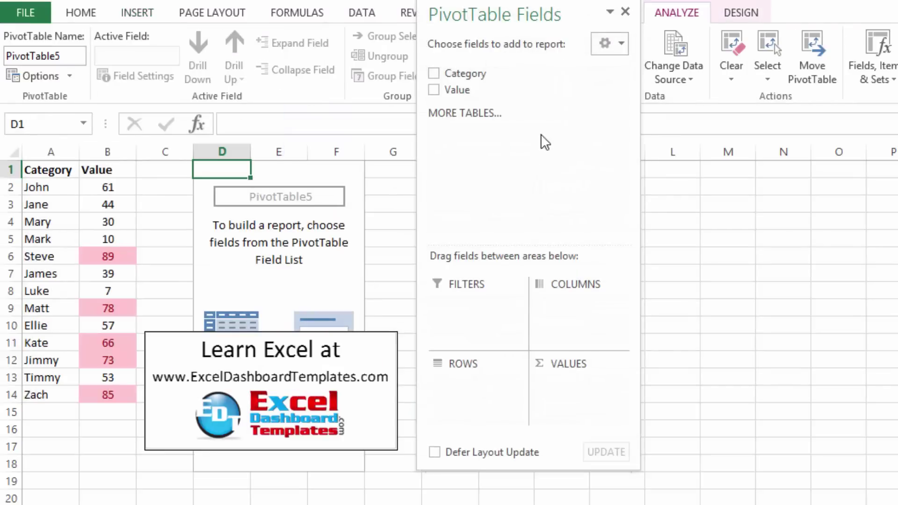
drag(522, 13, 525, 33)
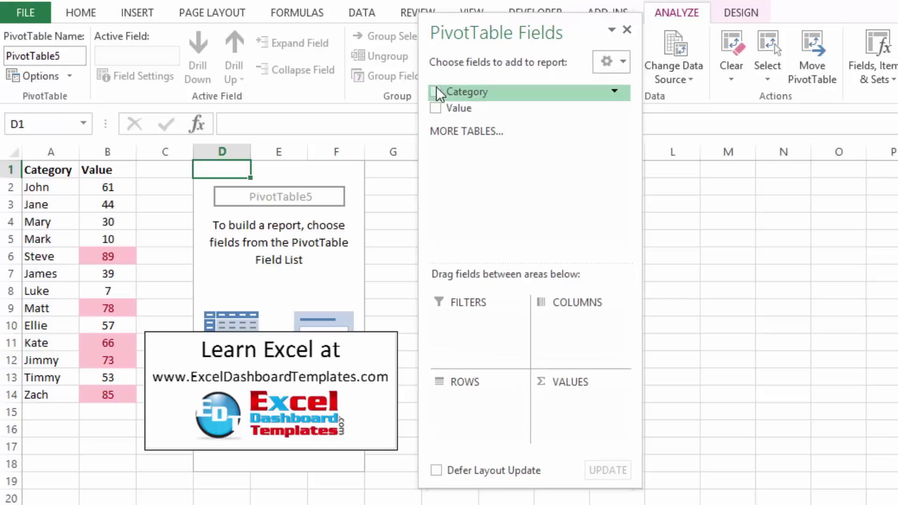
drag(437, 92, 485, 409)
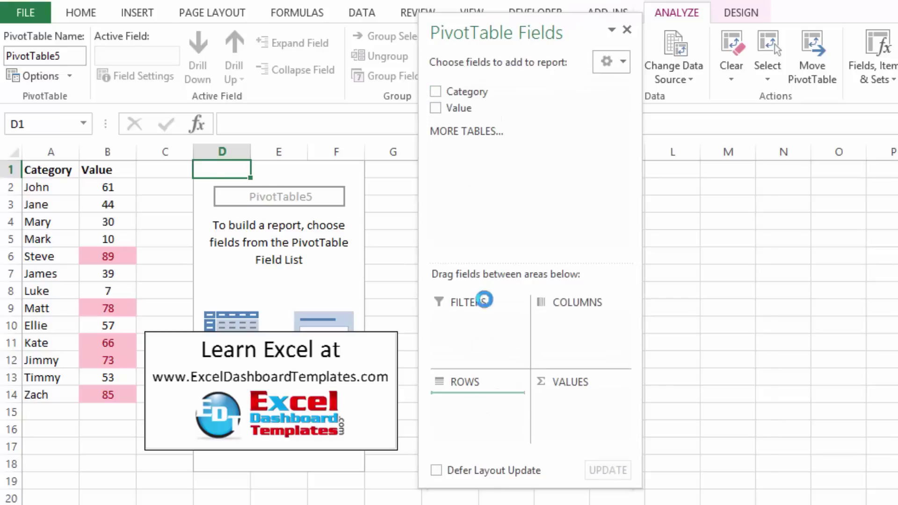
drag(475, 108, 568, 389)
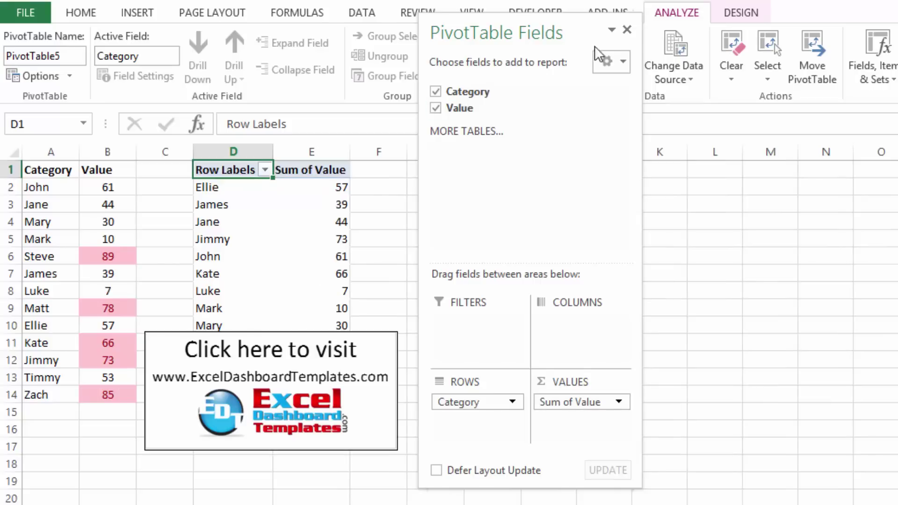
click(627, 31)
click(492, 290)
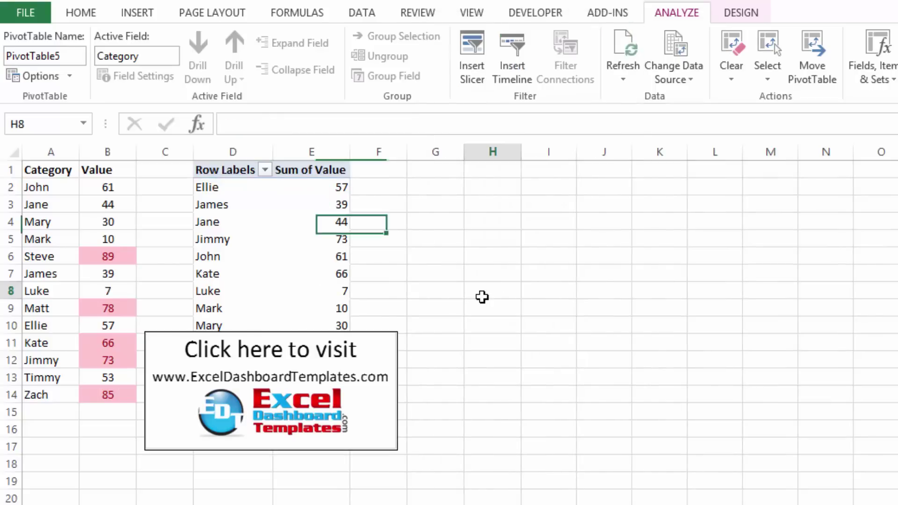
click(234, 209)
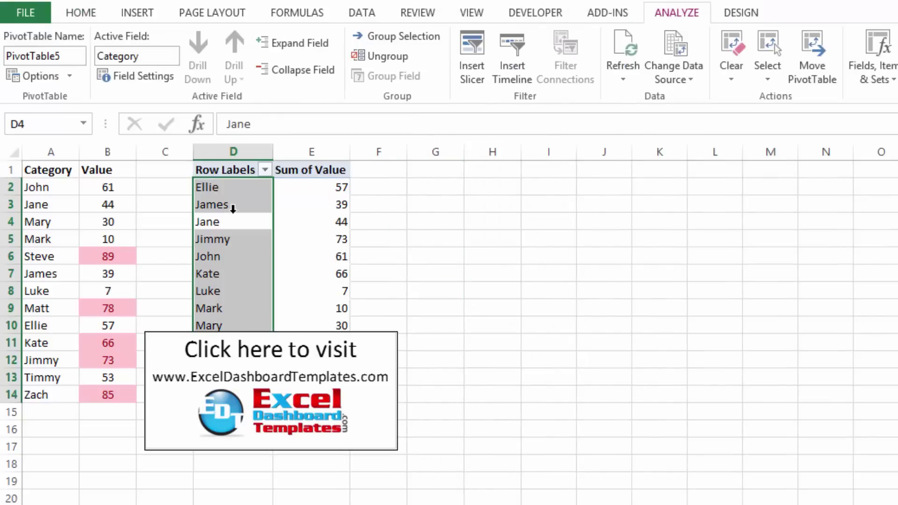
click(307, 223)
click(205, 223)
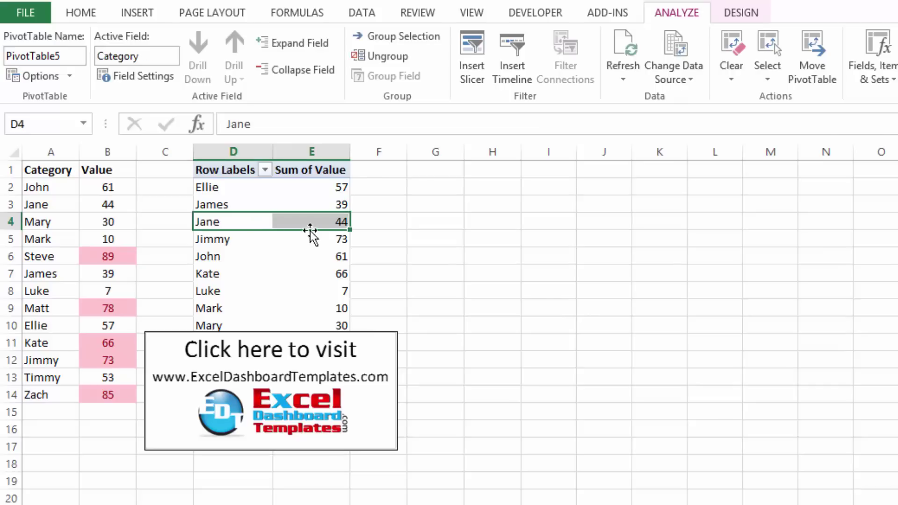
click(321, 260)
click(260, 260)
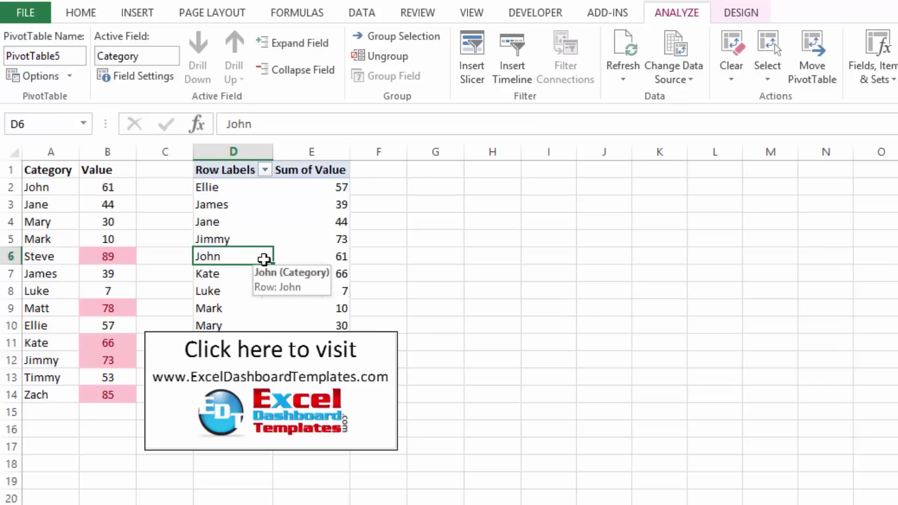
click(309, 256)
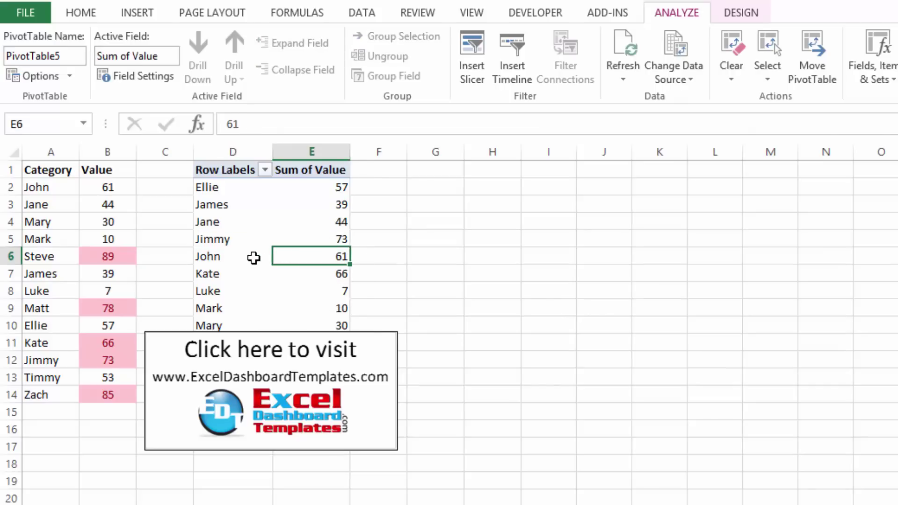
click(255, 256)
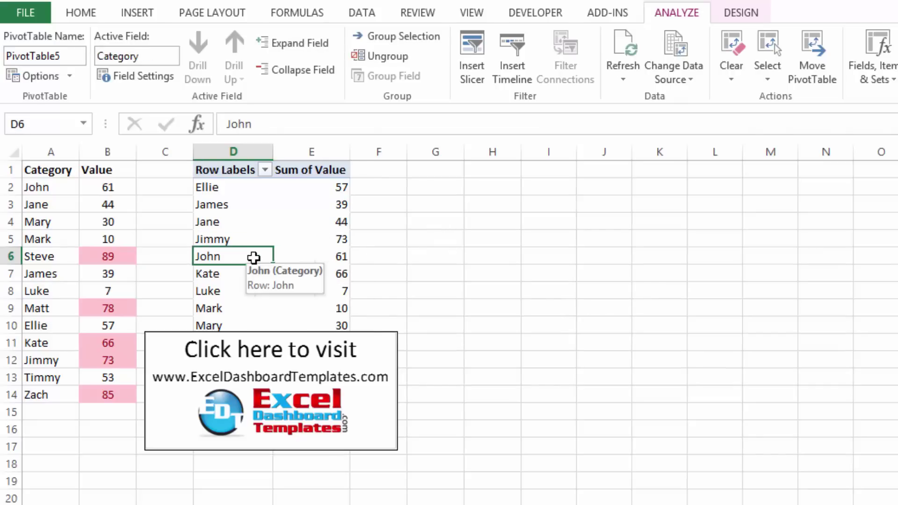
Step: Apply a Value Filter on the names showing the Top 5 Items by Sum of Value
click(265, 170)
click(264, 170)
click(265, 171)
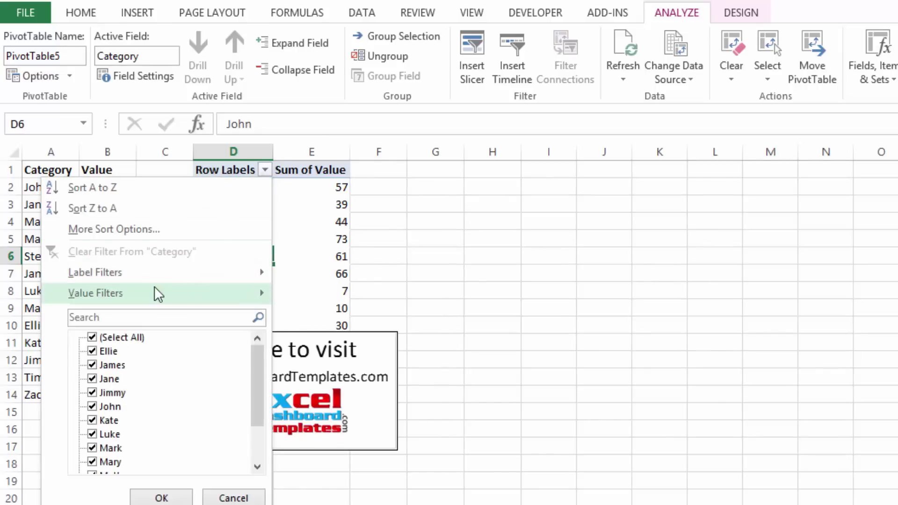
mouse_move(158, 294)
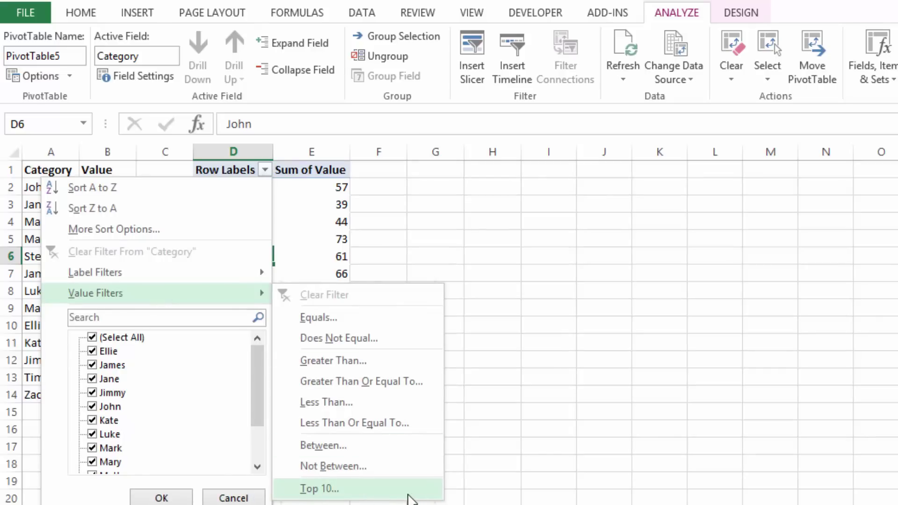
click(402, 496)
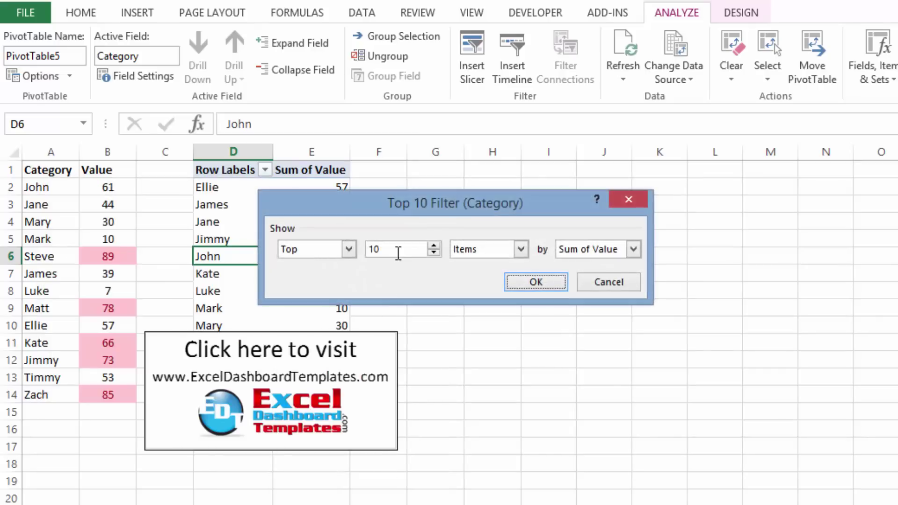
click(313, 253)
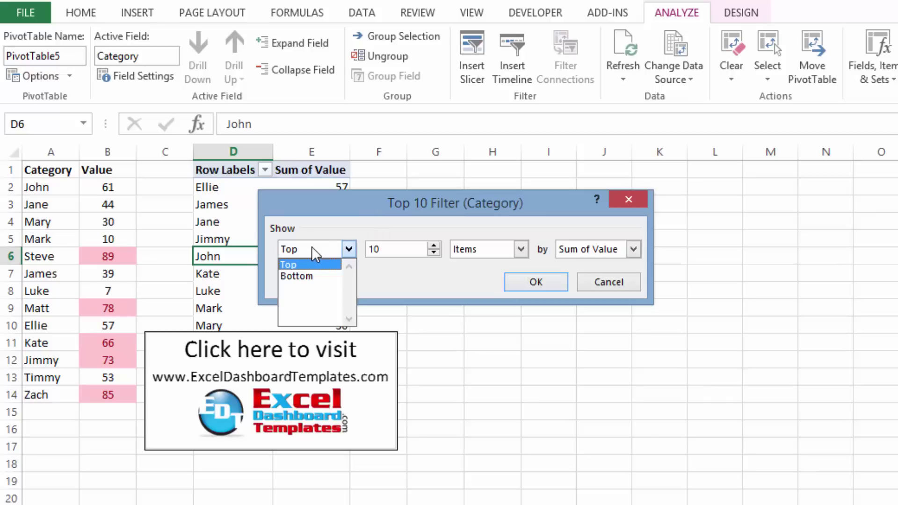
click(331, 265)
click(433, 253)
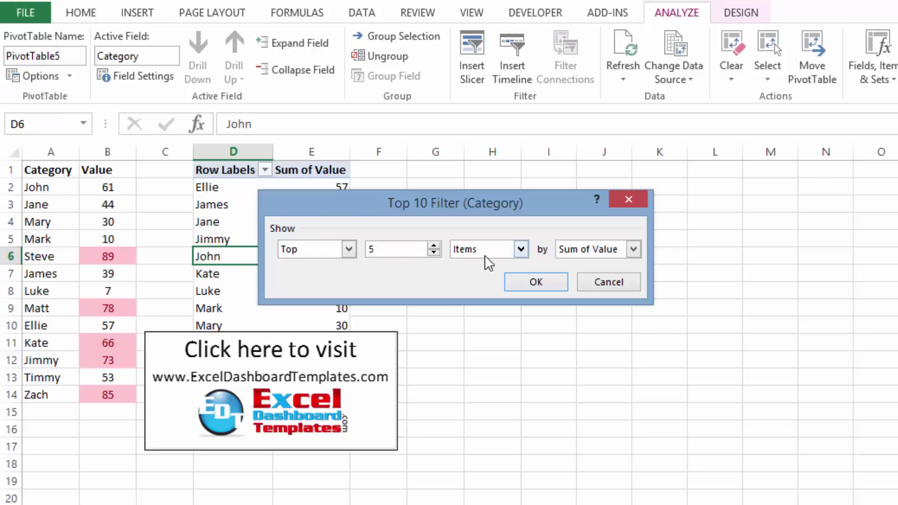
click(519, 251)
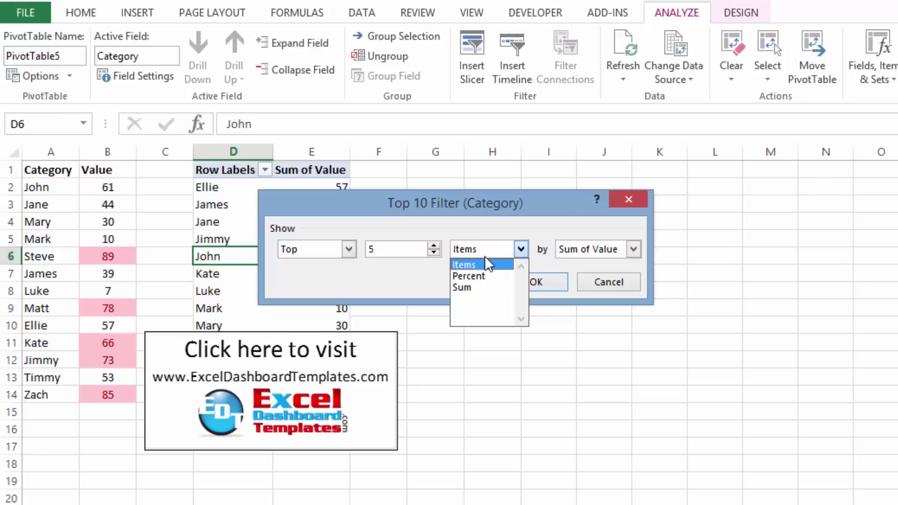
click(487, 265)
click(611, 249)
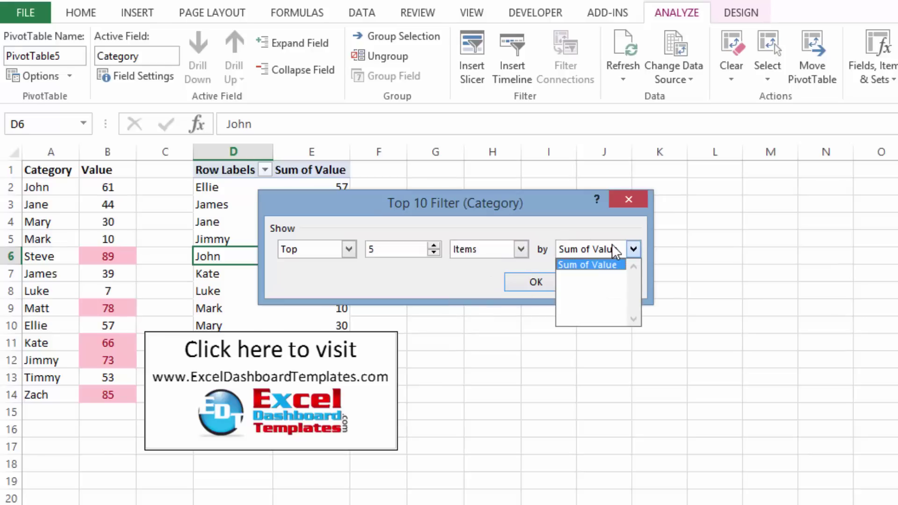
click(603, 262)
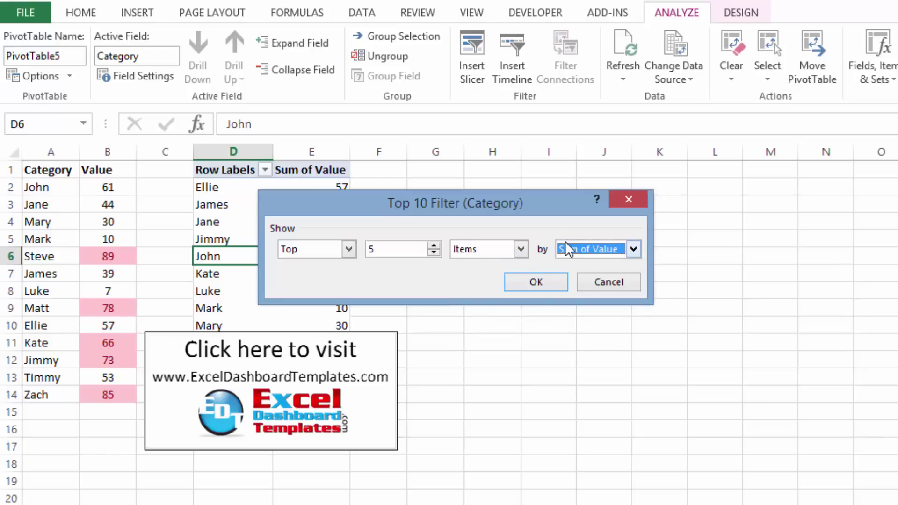
click(540, 281)
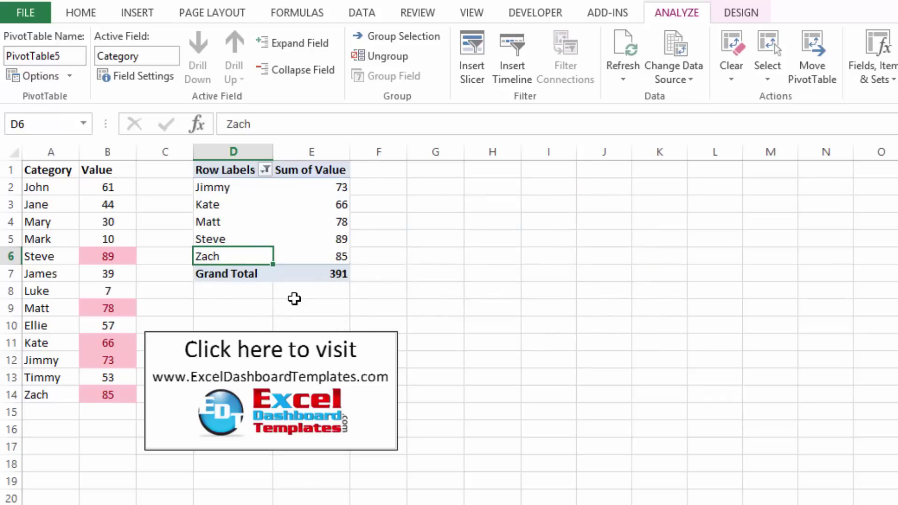
Step: Compare the filtered rows, such as Kate and Steve's 89, with the source Value cells B2:B14
click(209, 205)
click(341, 236)
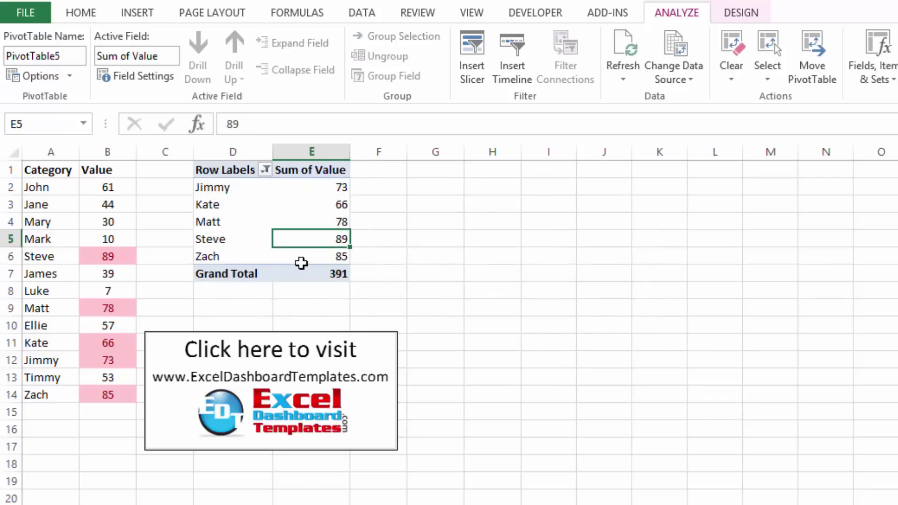
drag(61, 259, 112, 258)
click(176, 287)
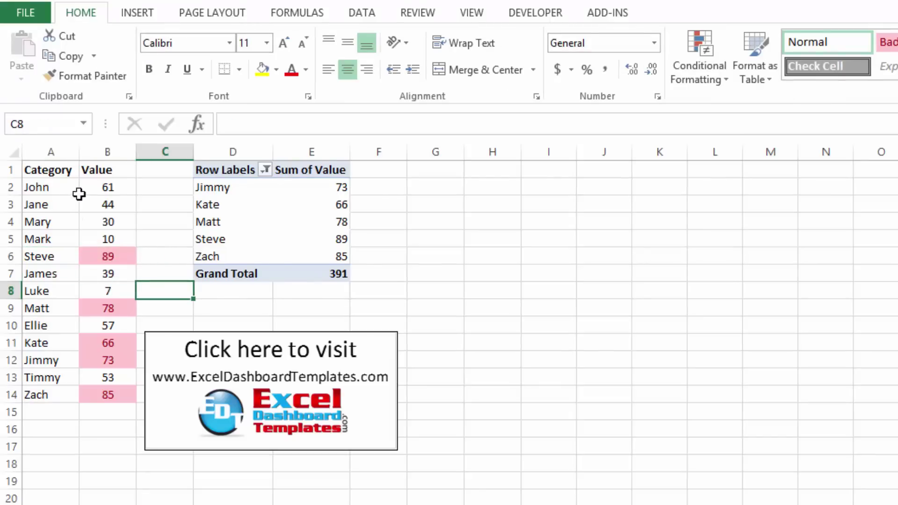
drag(95, 187, 97, 390)
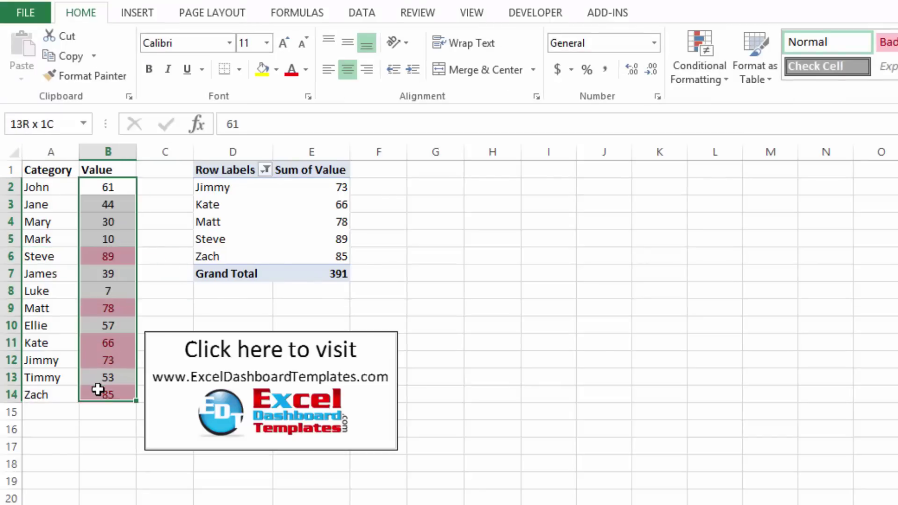
click(168, 296)
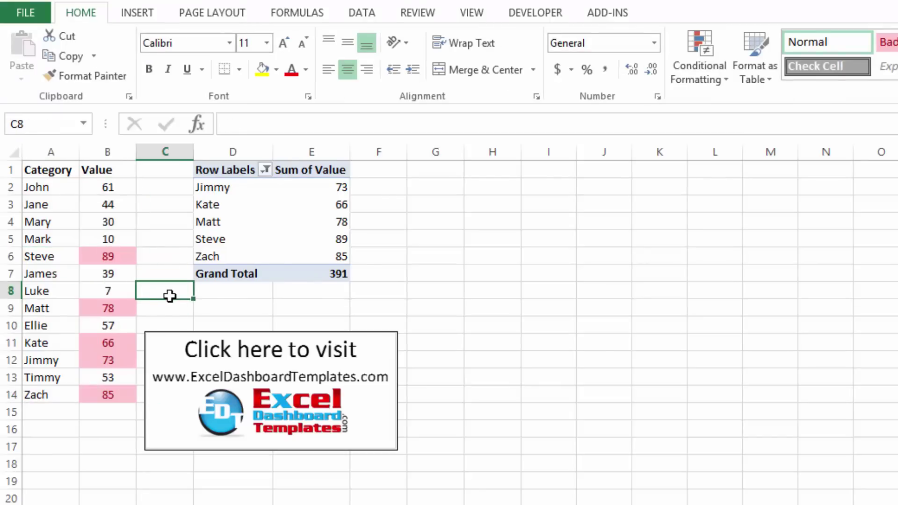
click(325, 301)
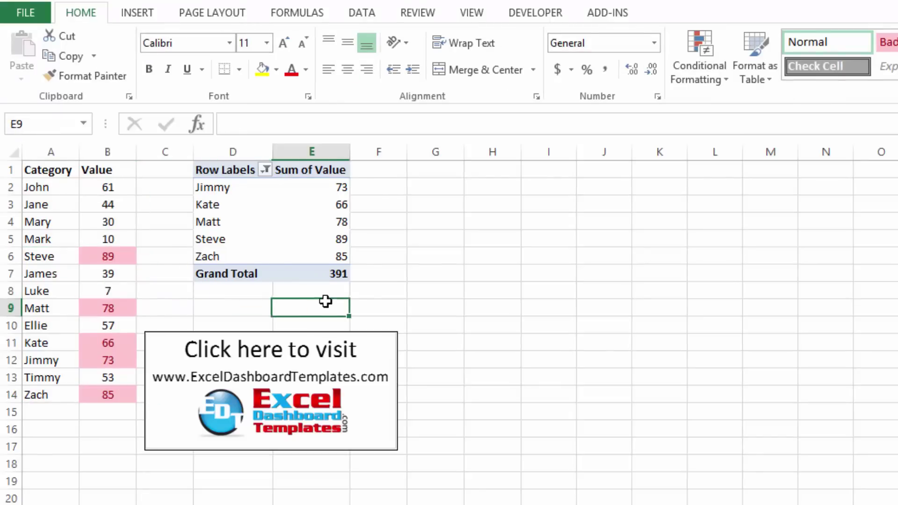
Step: Insert a 2-D pie chart of the pivot, moved beside the table and enlarged
click(286, 206)
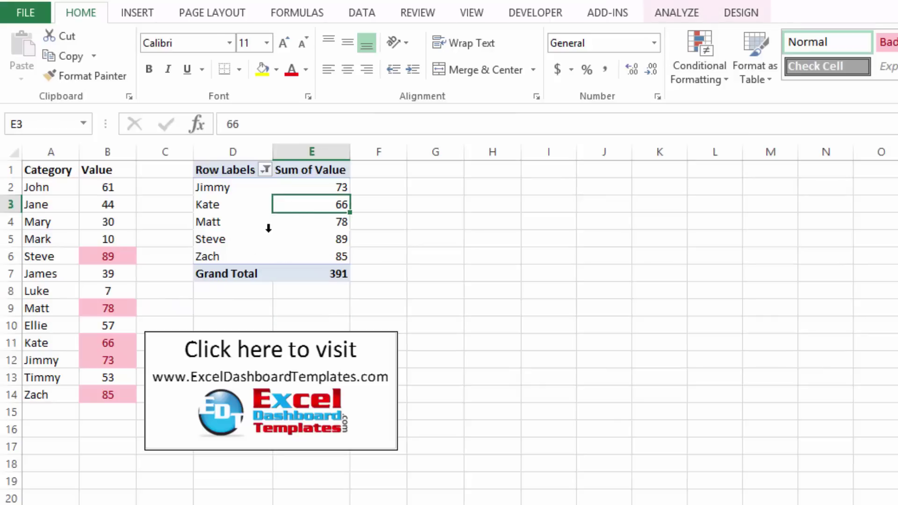
click(149, 18)
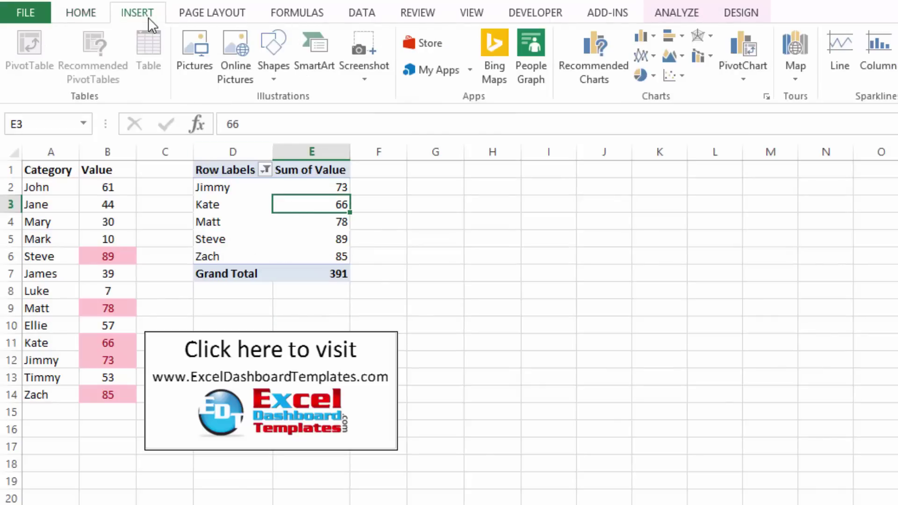
click(652, 74)
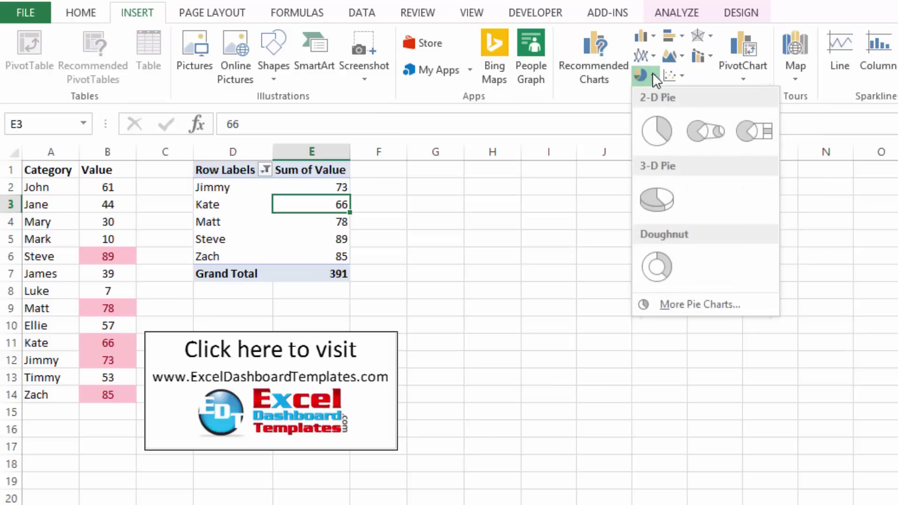
click(654, 137)
drag(737, 393, 534, 177)
drag(847, 418, 891, 497)
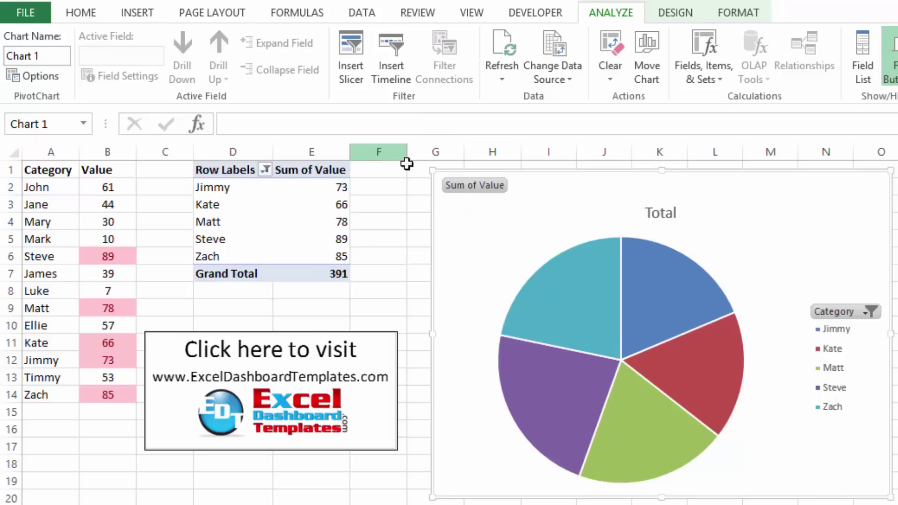
Step: Hide all field buttons on the pie chart
right_click(473, 182)
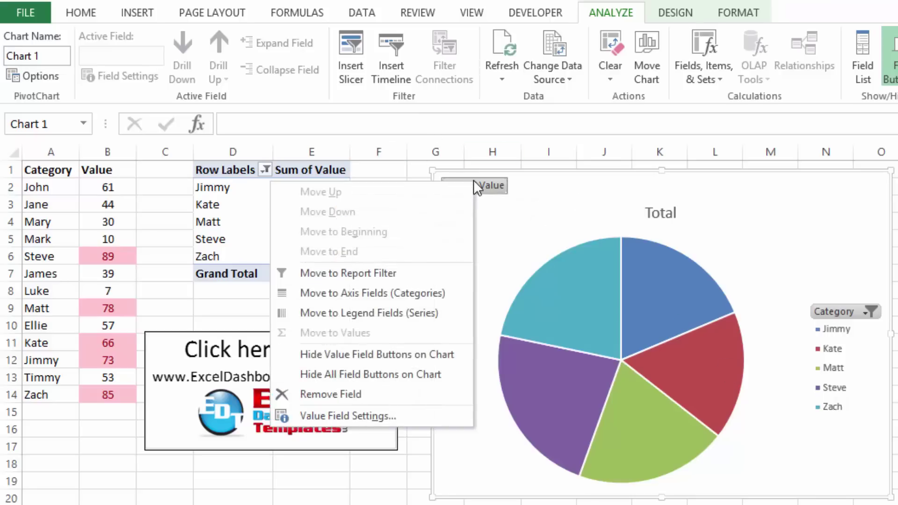
click(416, 374)
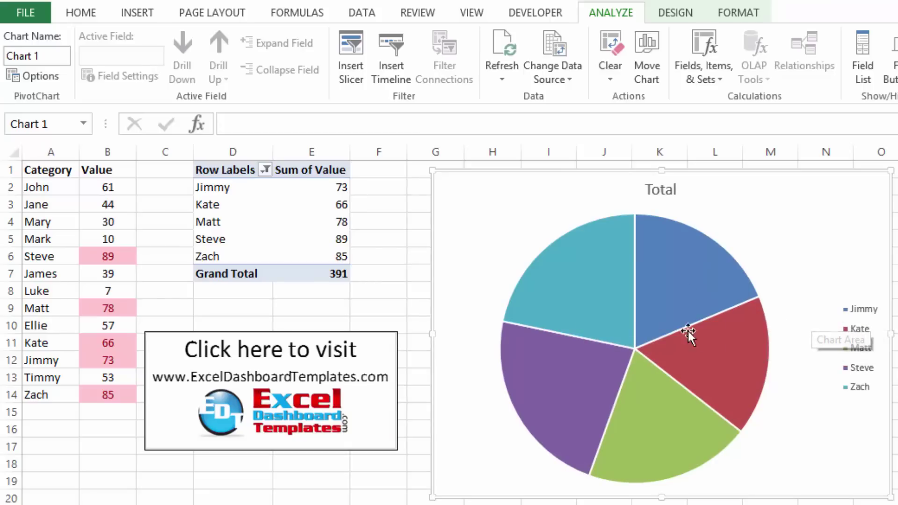
mouse_move(655, 275)
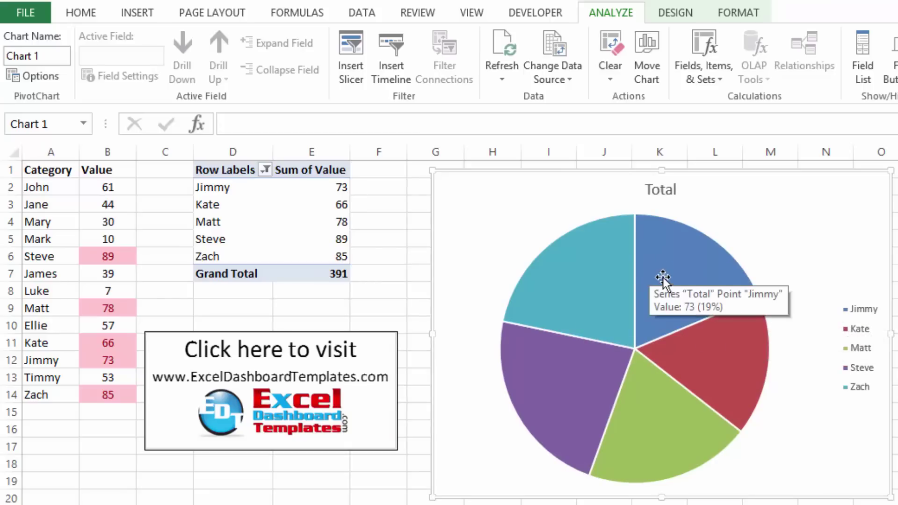
mouse_move(597, 264)
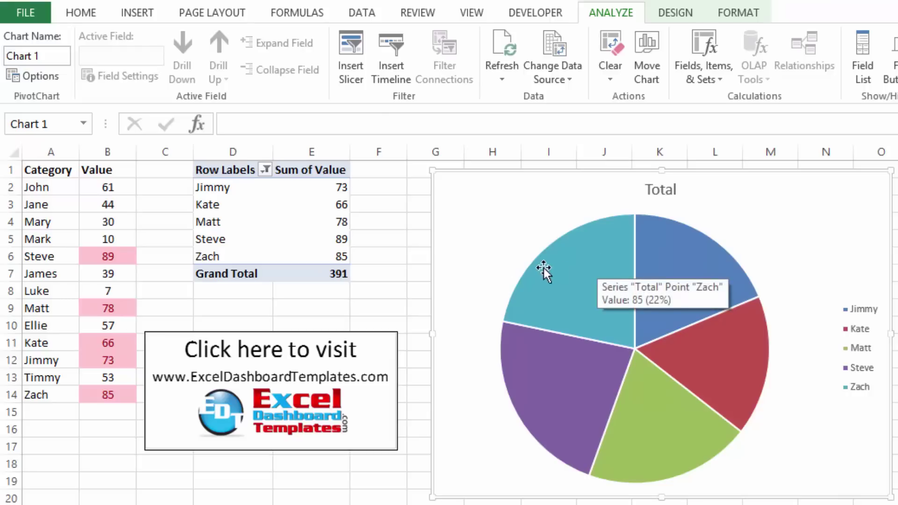
Step: Set B2 to 99 and Refresh All with a pivot cell selected
click(100, 190)
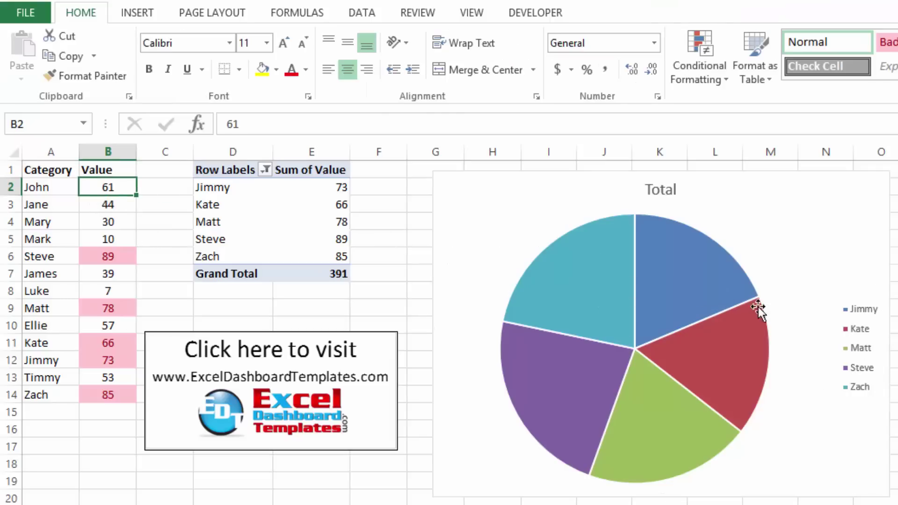
text(99)
key(Return)
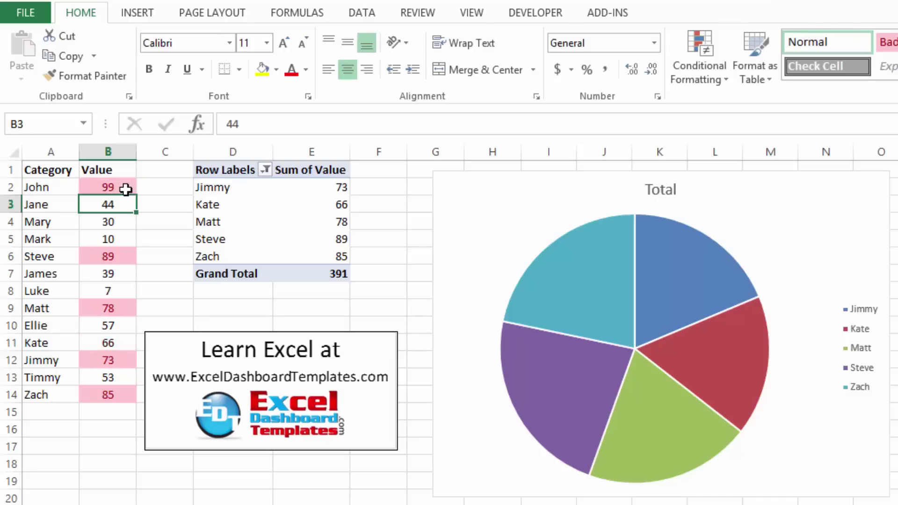
click(236, 221)
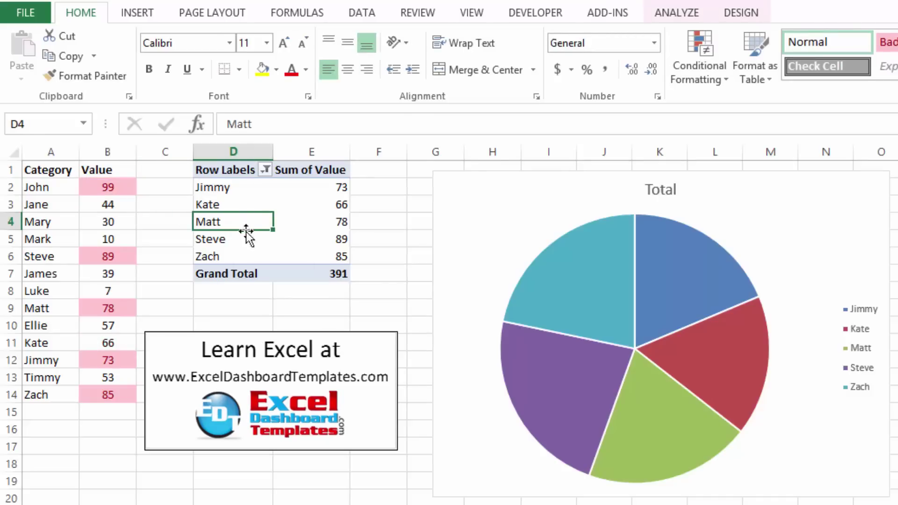
click(351, 14)
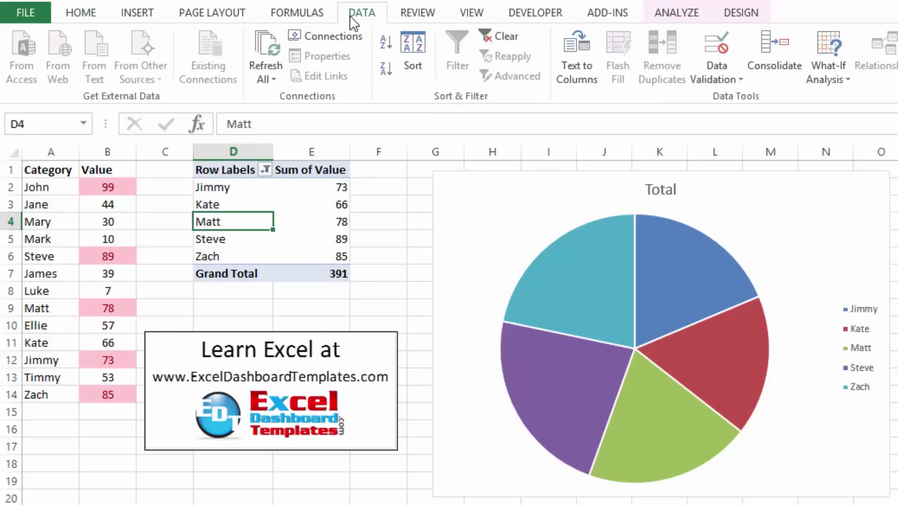
click(252, 41)
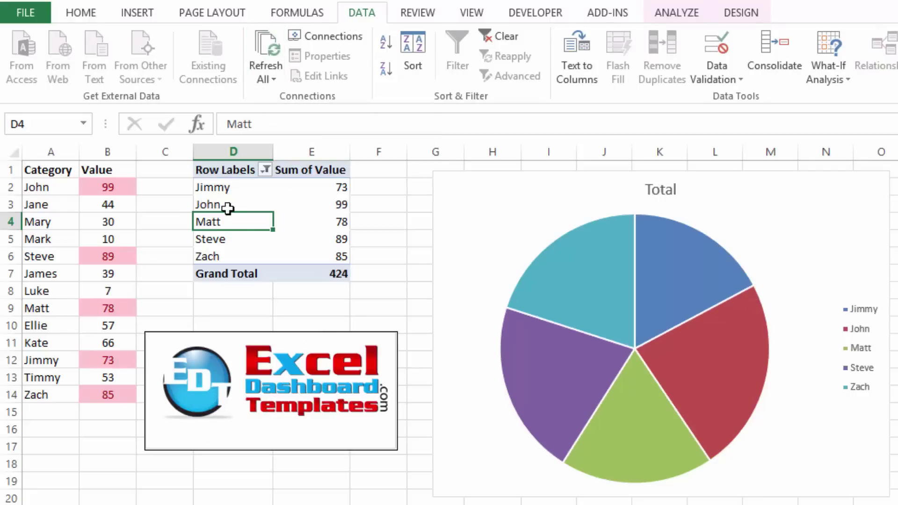
Step: Check John's new row in the pivot and the pie's data series
drag(236, 204, 325, 204)
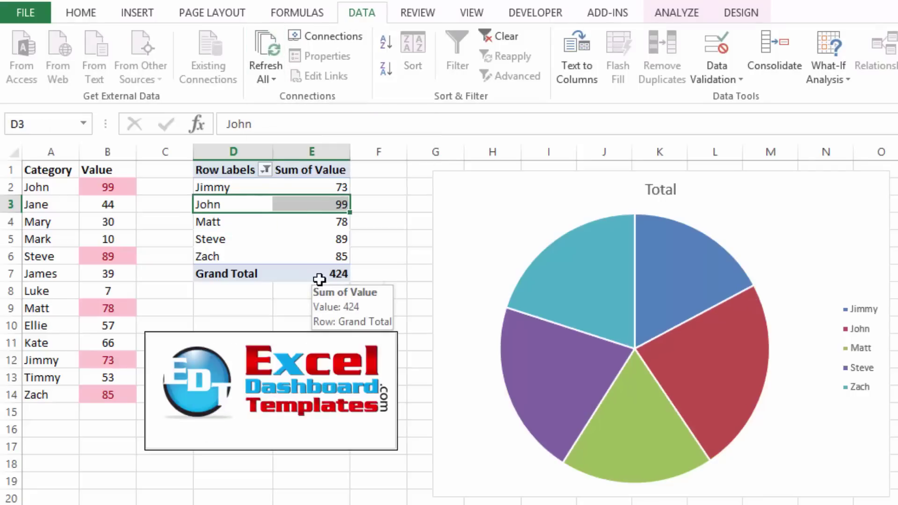
click(759, 367)
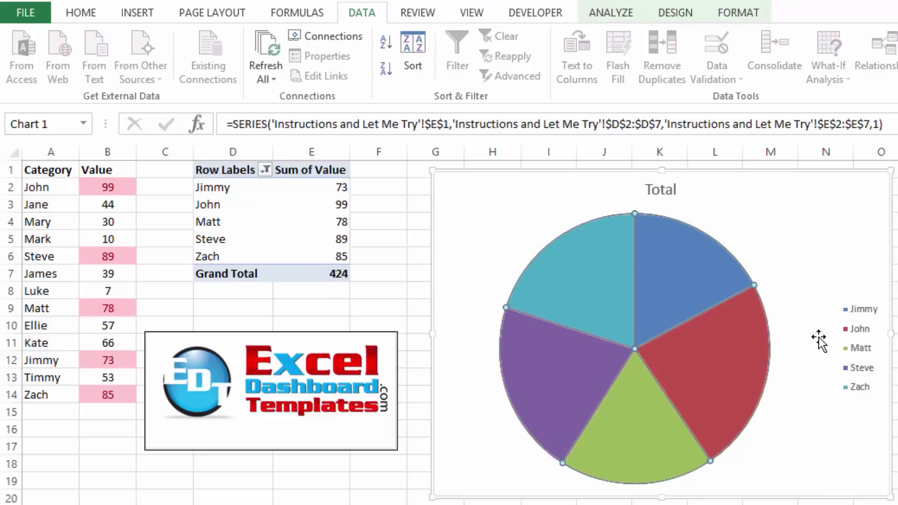
click(413, 296)
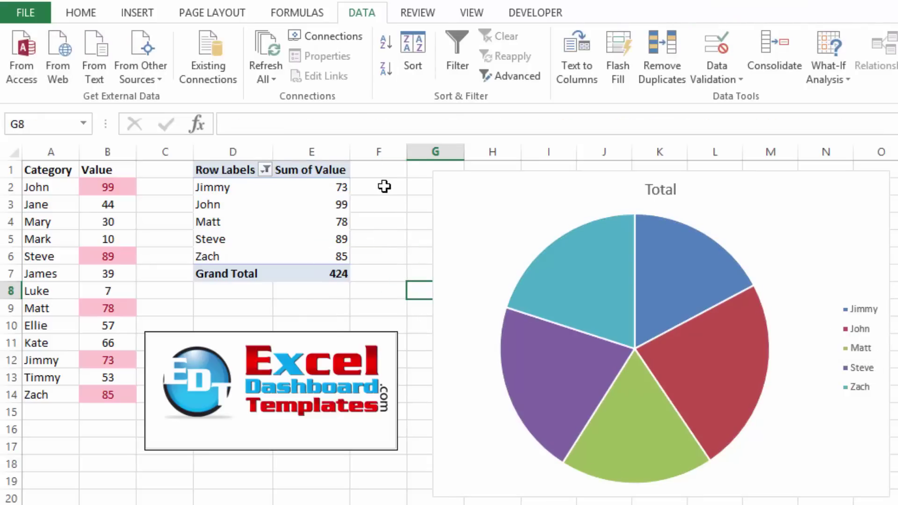
Step: Enter the formula ="Top "&COUNT(E:E)-1 in cell F1
click(658, 181)
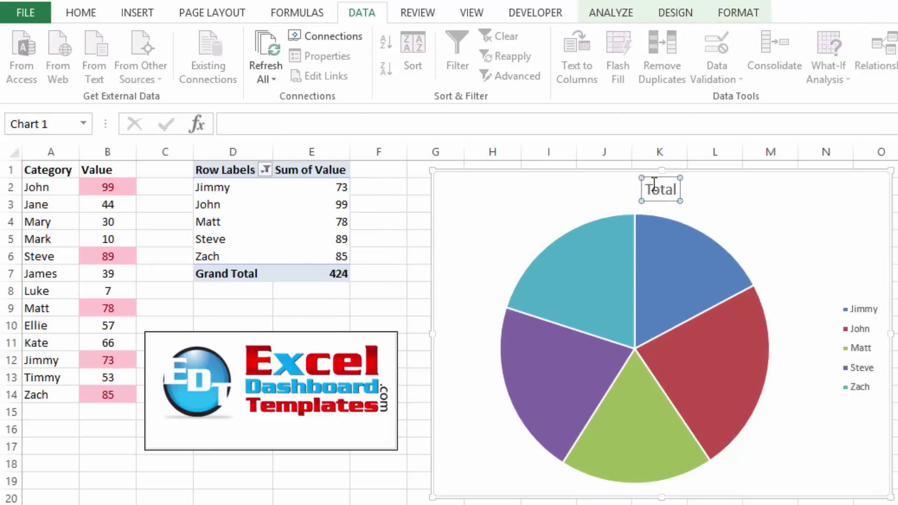
click(370, 174)
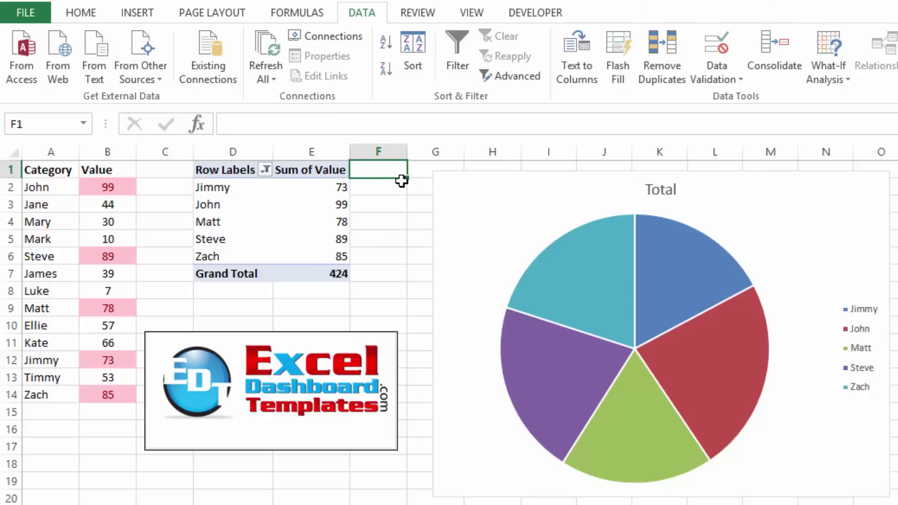
click(658, 189)
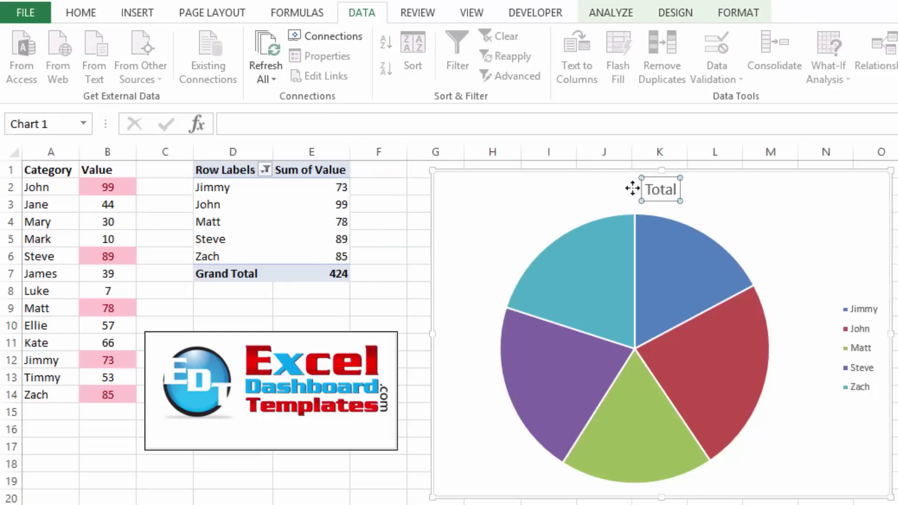
click(385, 167)
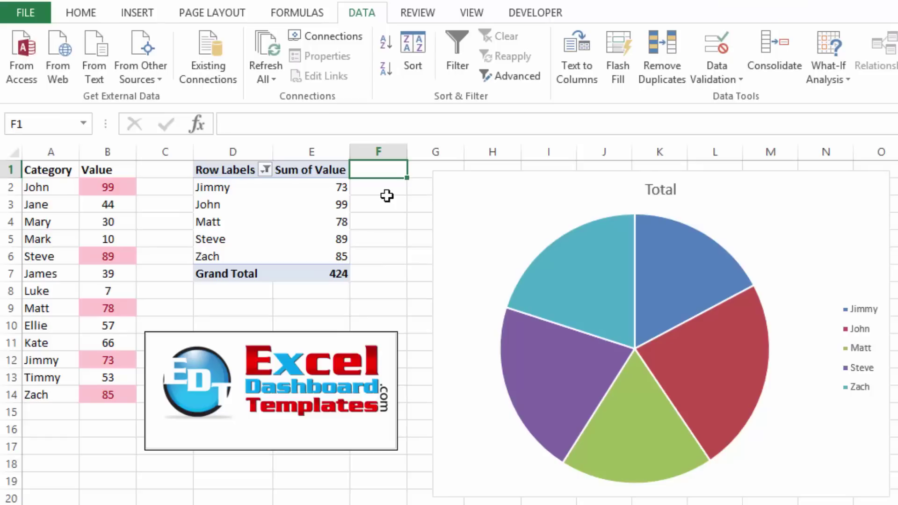
text(=)
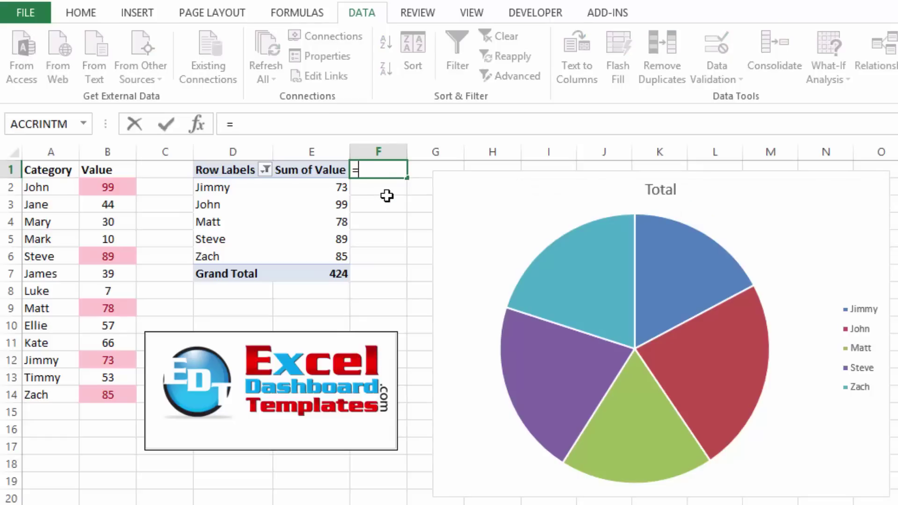
text("Top "&)
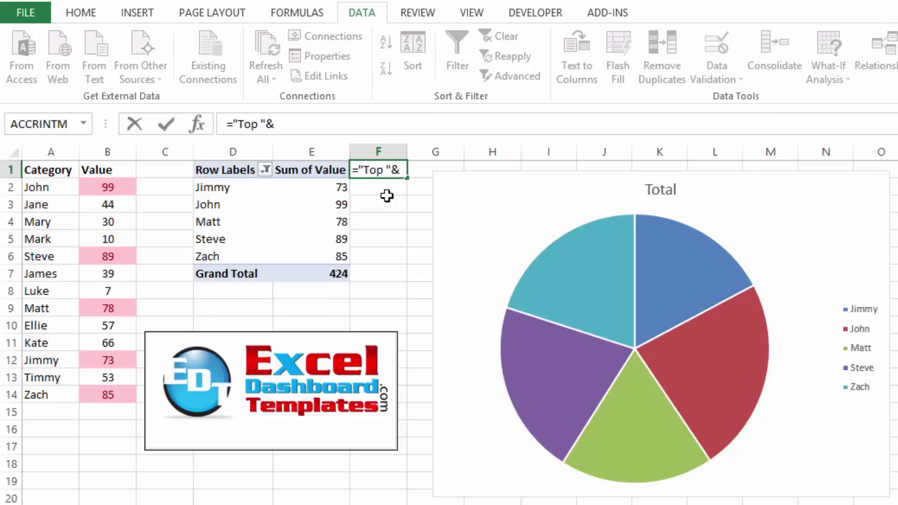
text(Count)
key(Tab)
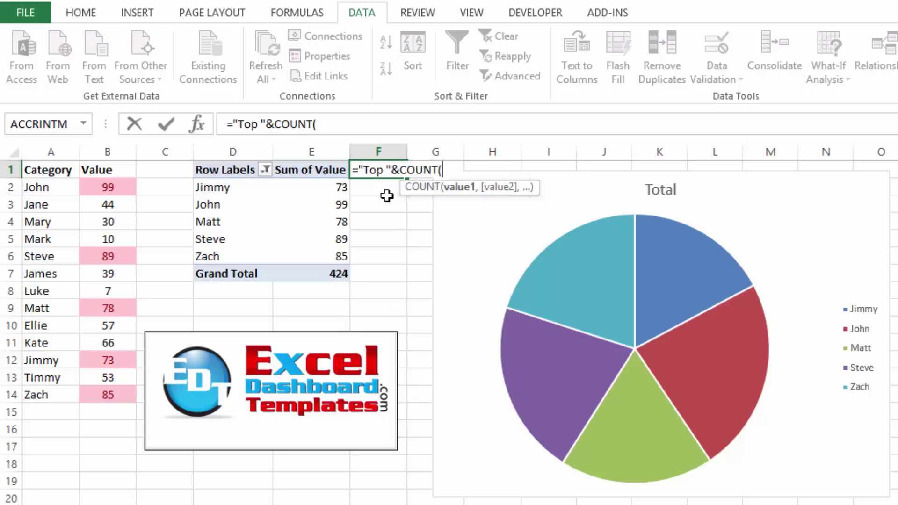
click(322, 157)
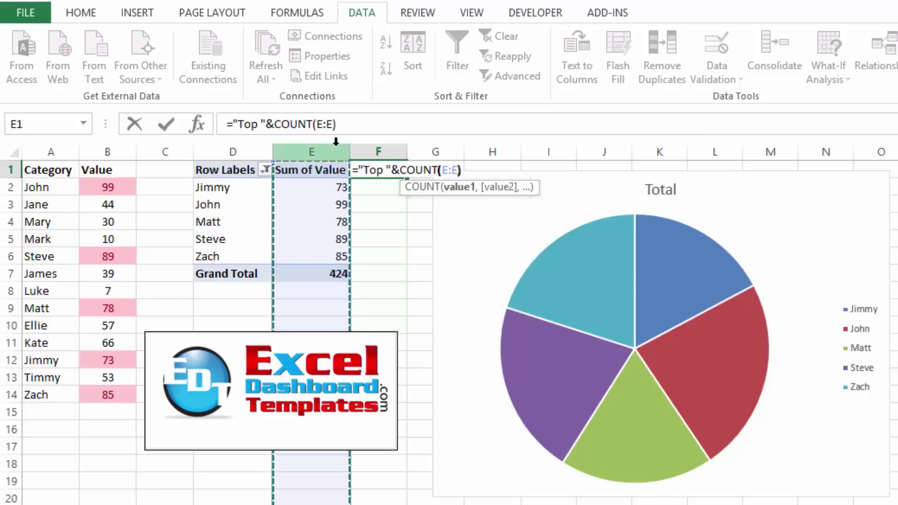
text()-1)
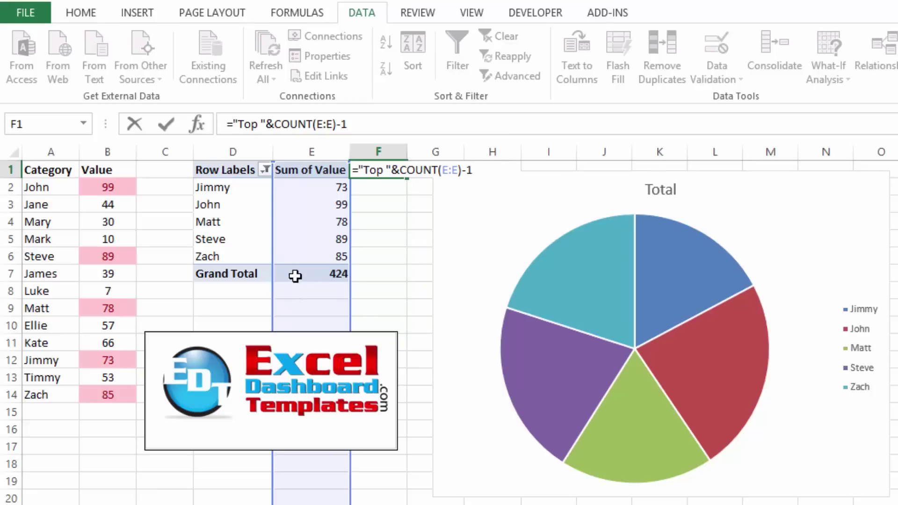
key(Return)
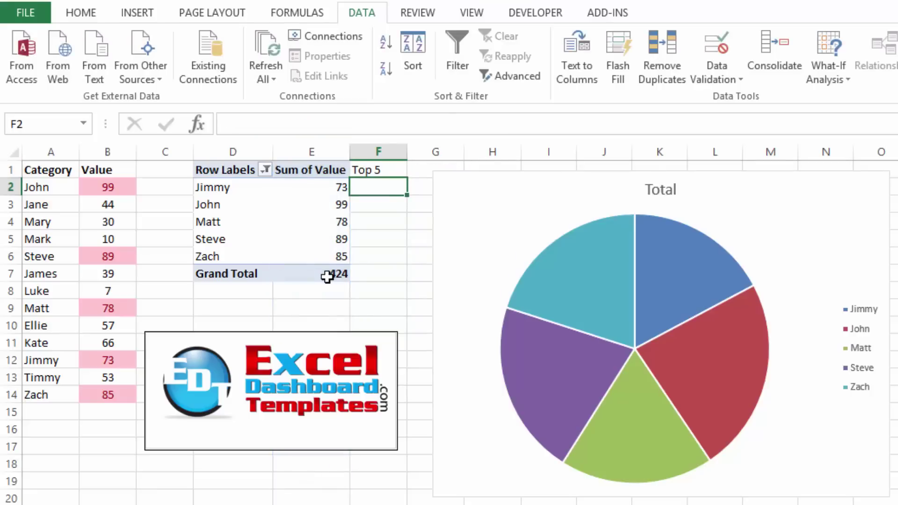
Step: Link the pie chart title to cell F1 by setting it to =F1
click(377, 169)
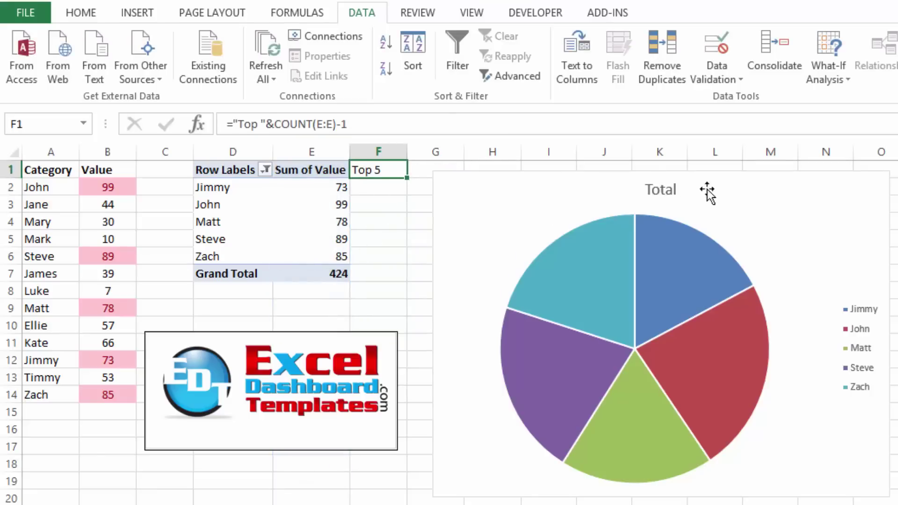
click(660, 192)
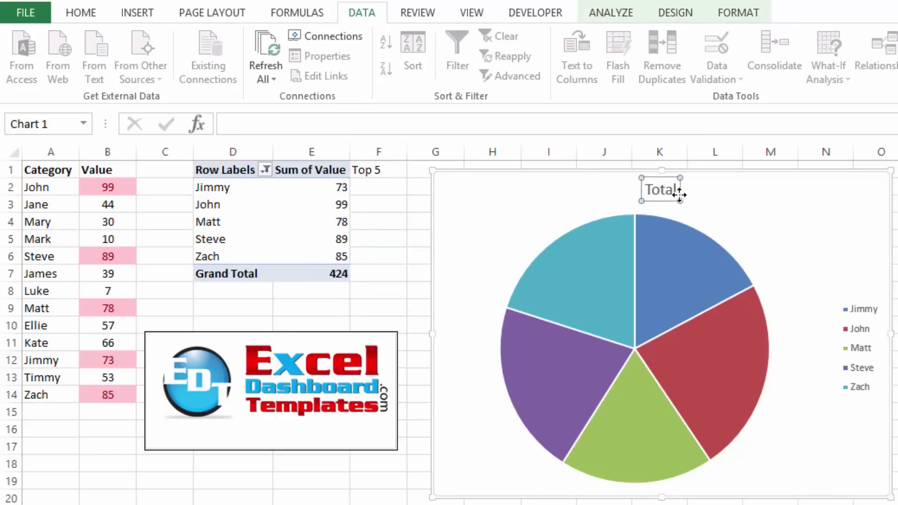
text(=)
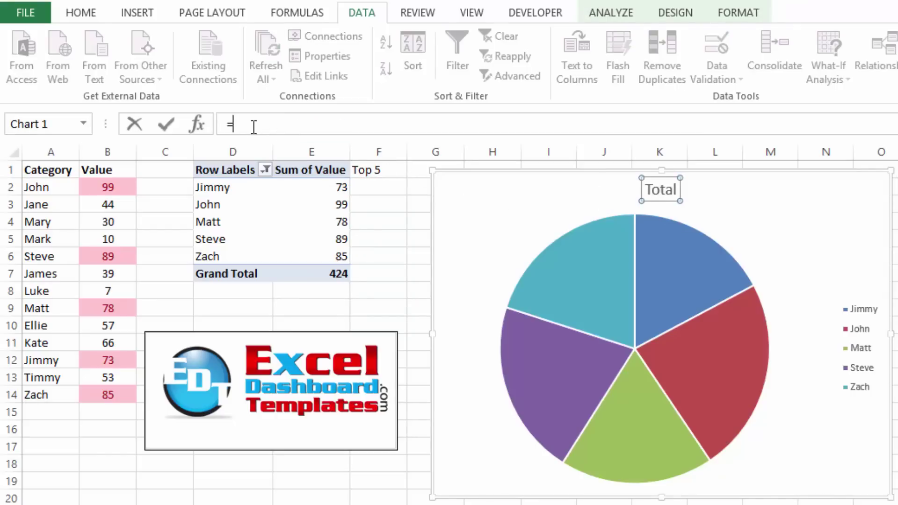
click(375, 170)
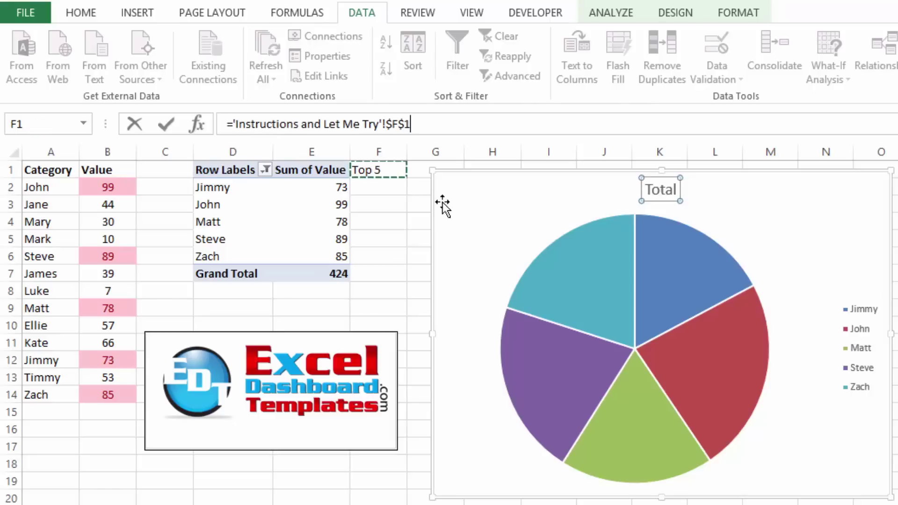
key(Return)
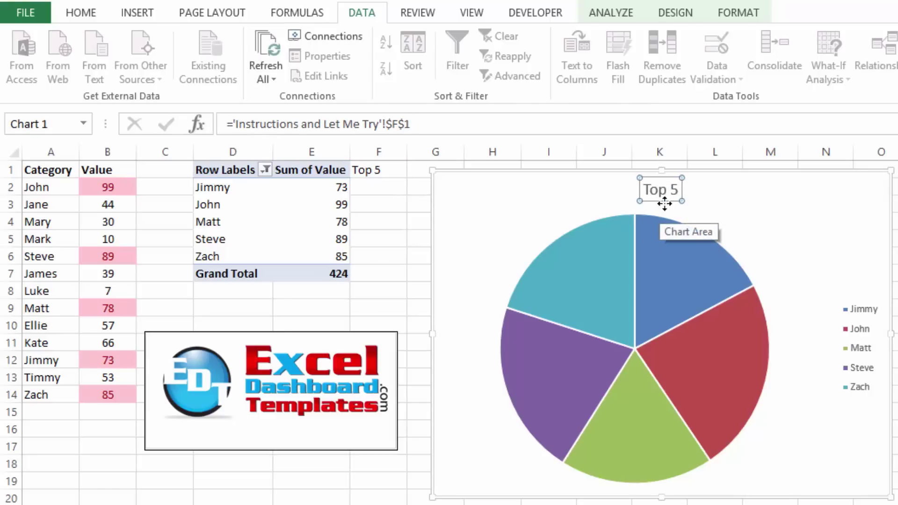
click(371, 180)
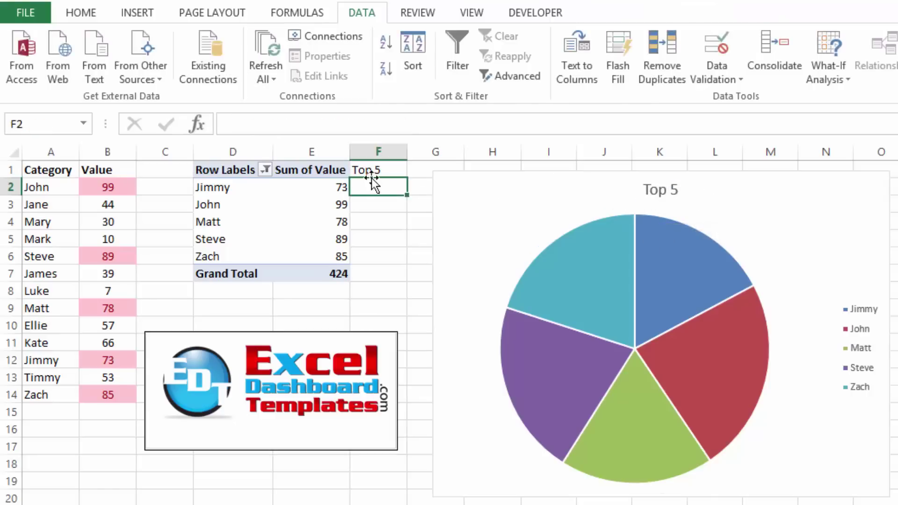
key(Up)
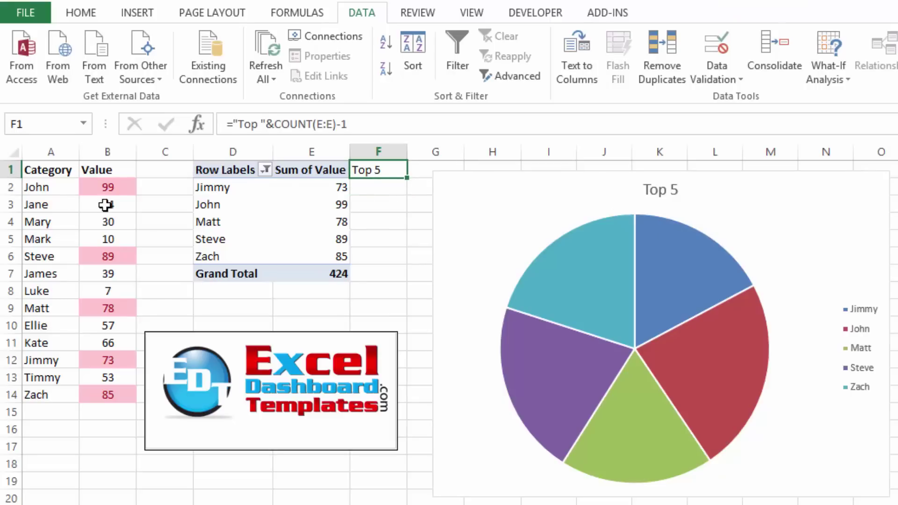
Step: Fill B3:B7 with 99 using Ctrl+Enter and refresh the pivot table
drag(107, 205, 110, 273)
text(99)
key(ctrl+Return)
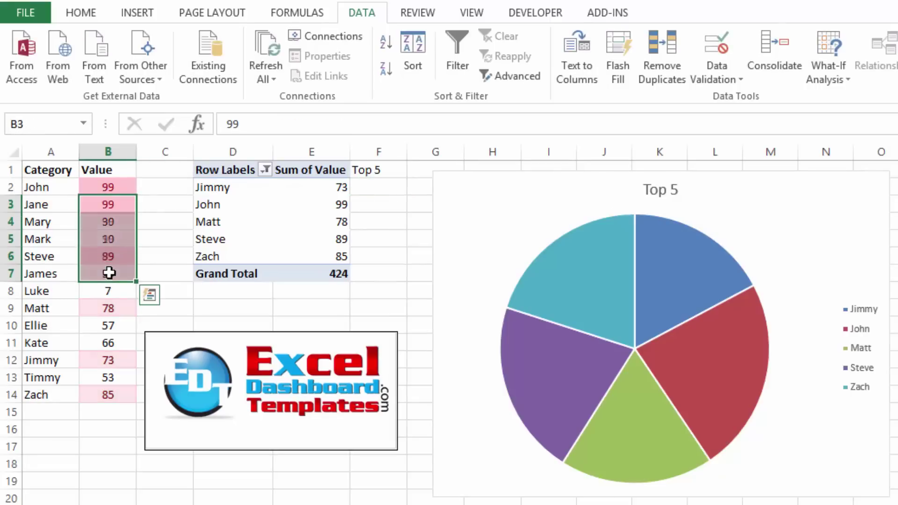
drag(114, 186, 112, 271)
click(235, 228)
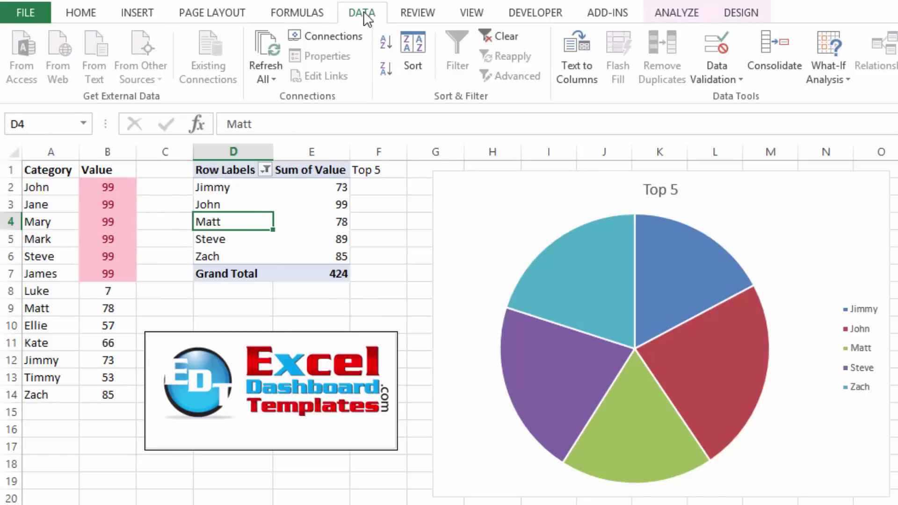
click(272, 37)
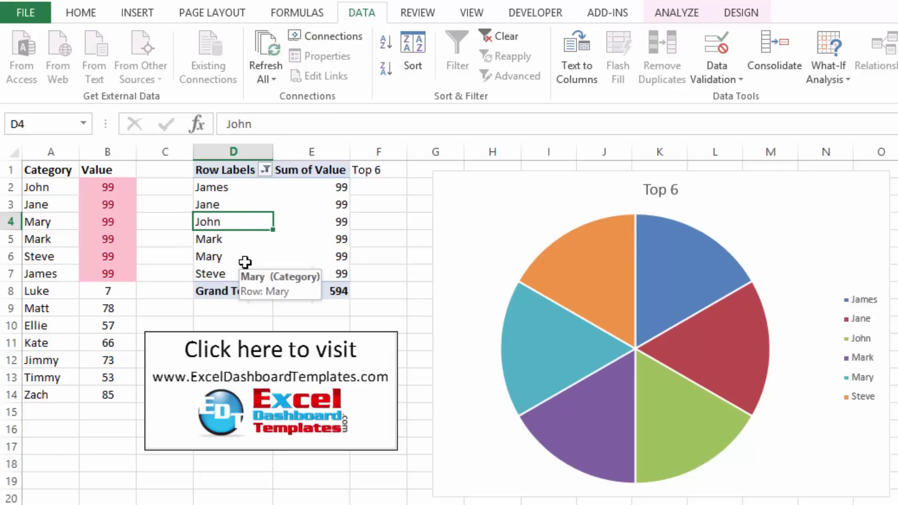
Step: Verify the six tied names in the pivot, the F1 formula and the Top 6 chart title
click(243, 260)
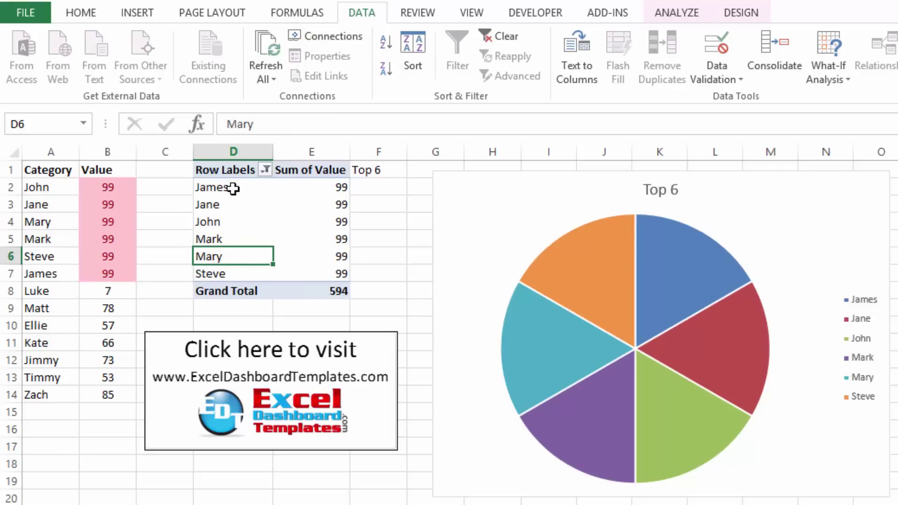
drag(233, 188, 224, 275)
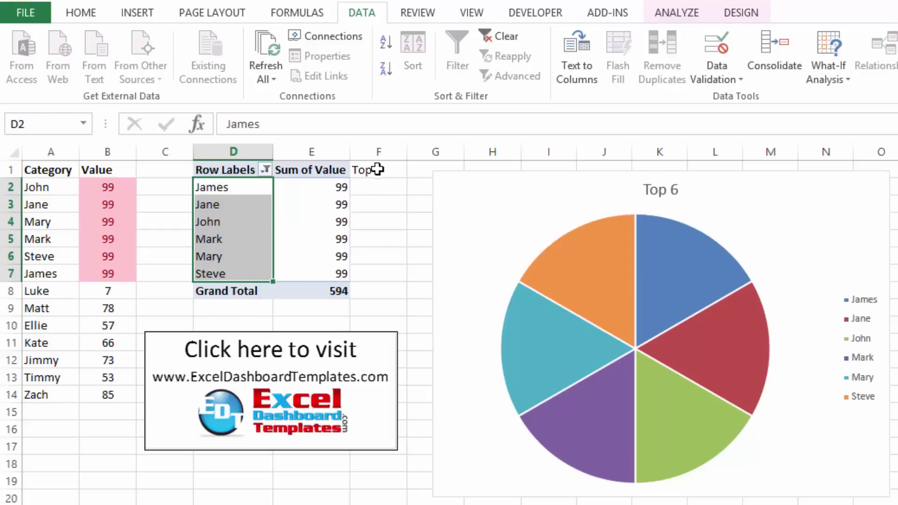
click(398, 174)
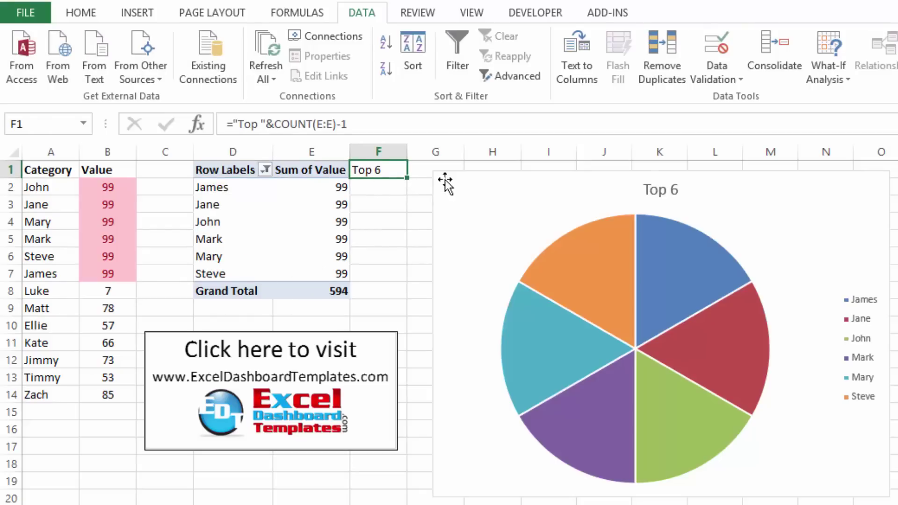
click(671, 189)
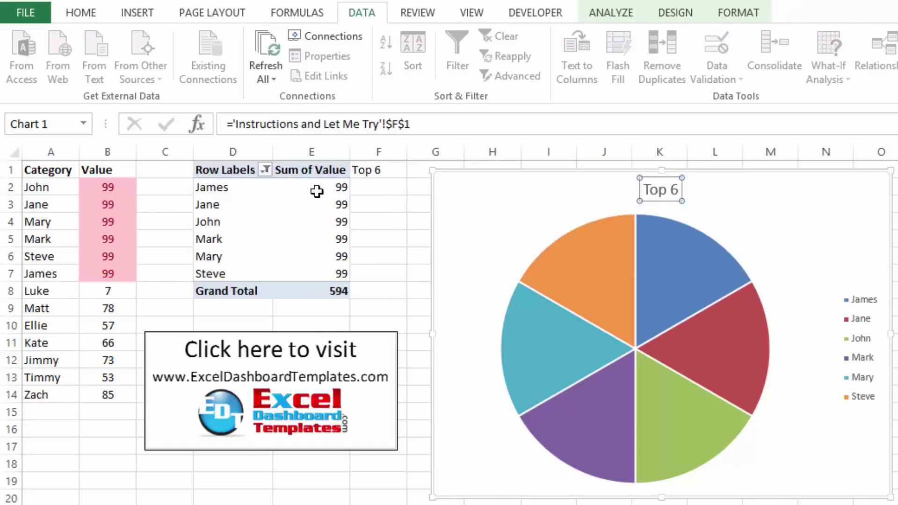
click(317, 296)
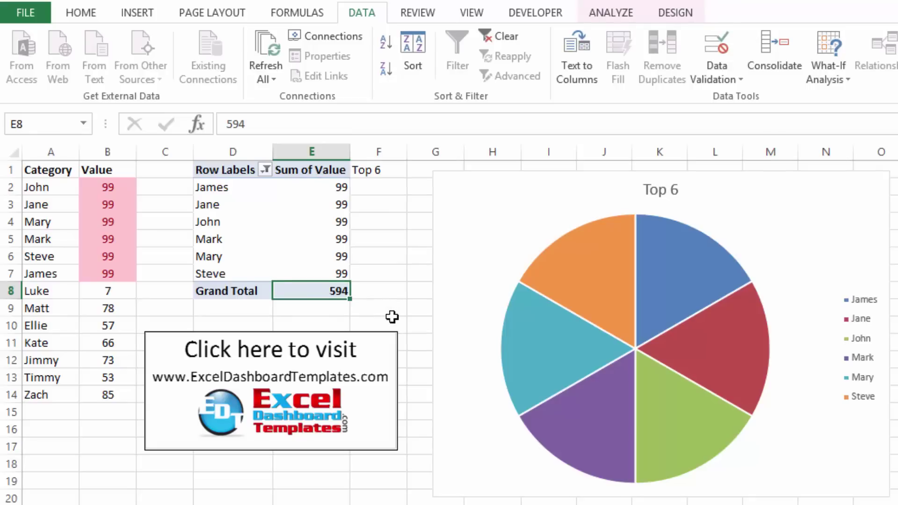
double_click(387, 464)
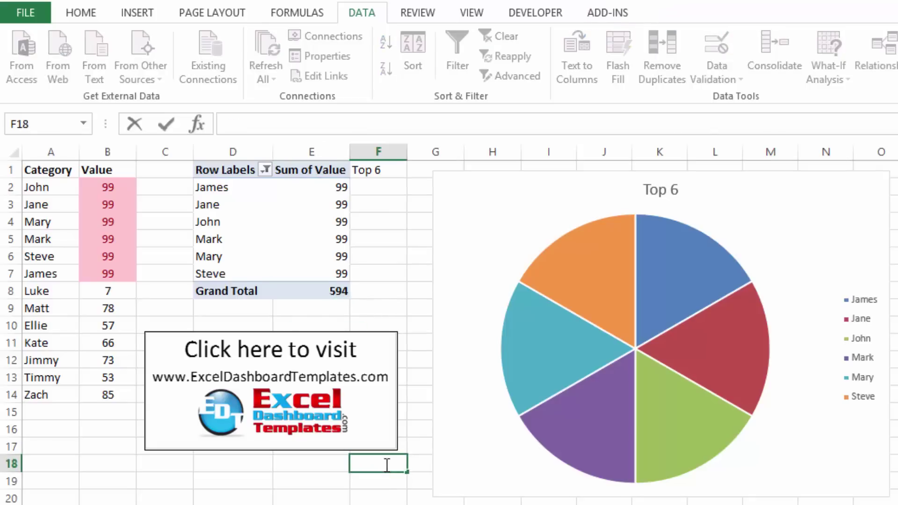
key(Return)
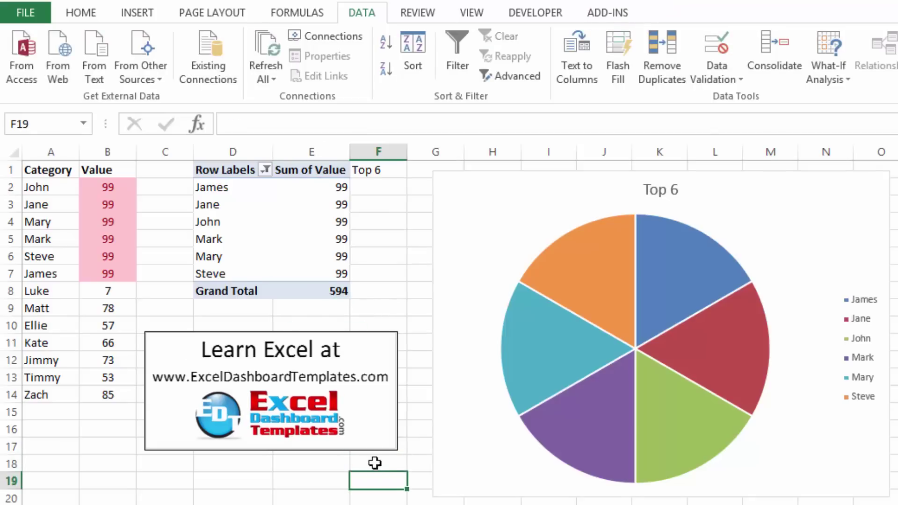
double_click(375, 463)
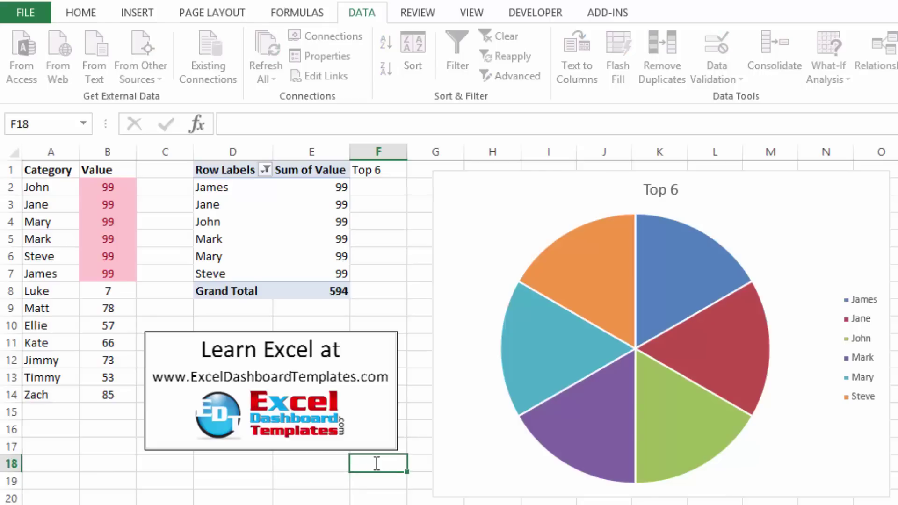
key(Return)
double_click(376, 463)
key(Return)
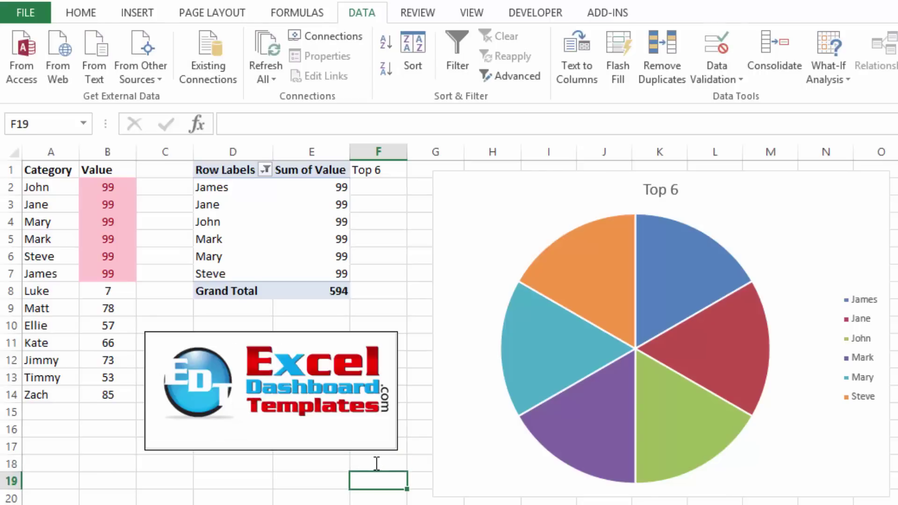